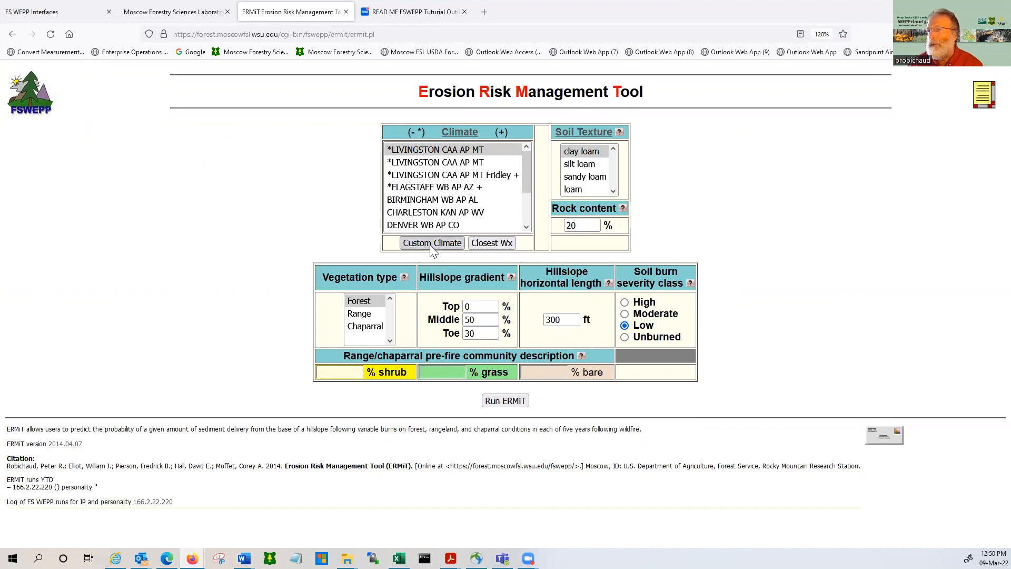
Step: Open the custom climate generator and display the climate stations for Montana
left_click(430, 244)
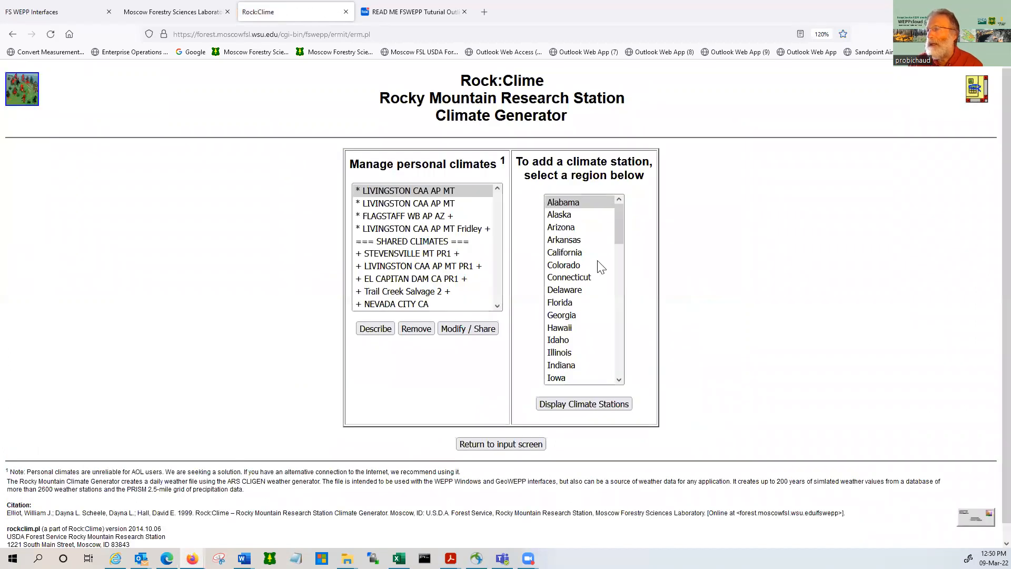
left_click_drag(622, 225, 634, 274)
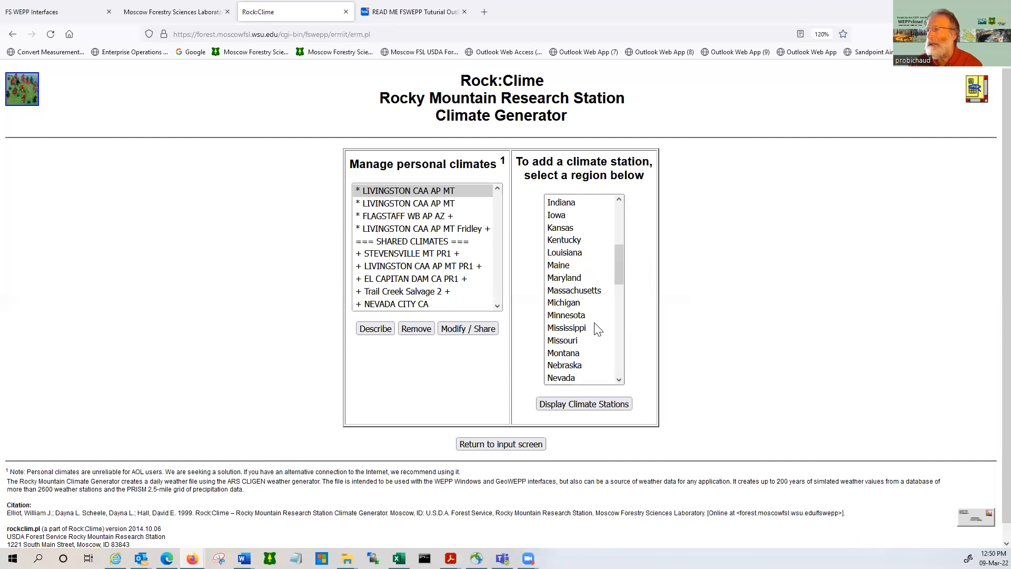
left_click(575, 354)
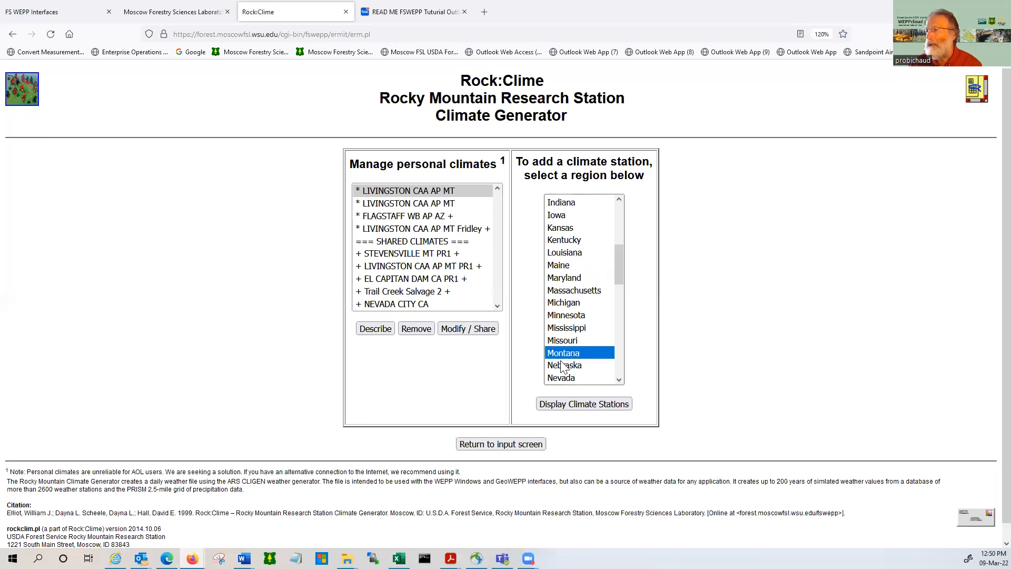
left_click(580, 404)
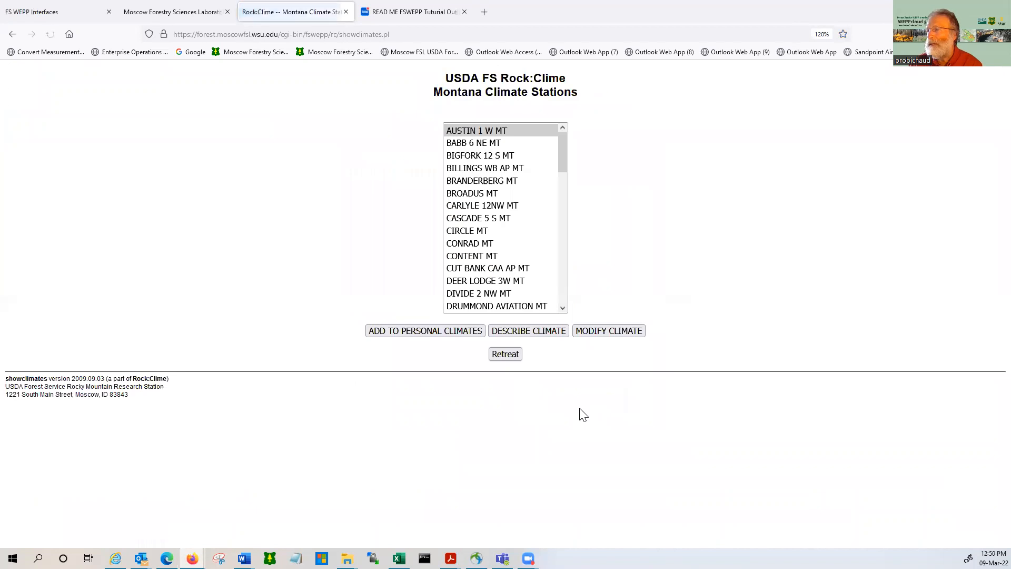
Step: Add the STEVENSVILLE MT station to the personal climates
left_click_drag(561, 159, 561, 277)
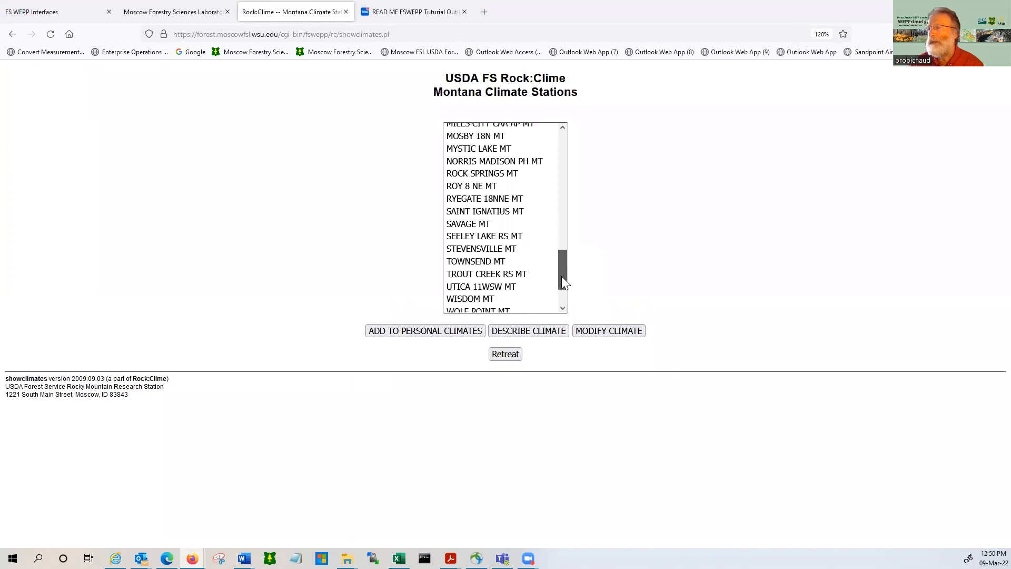
left_click(487, 248)
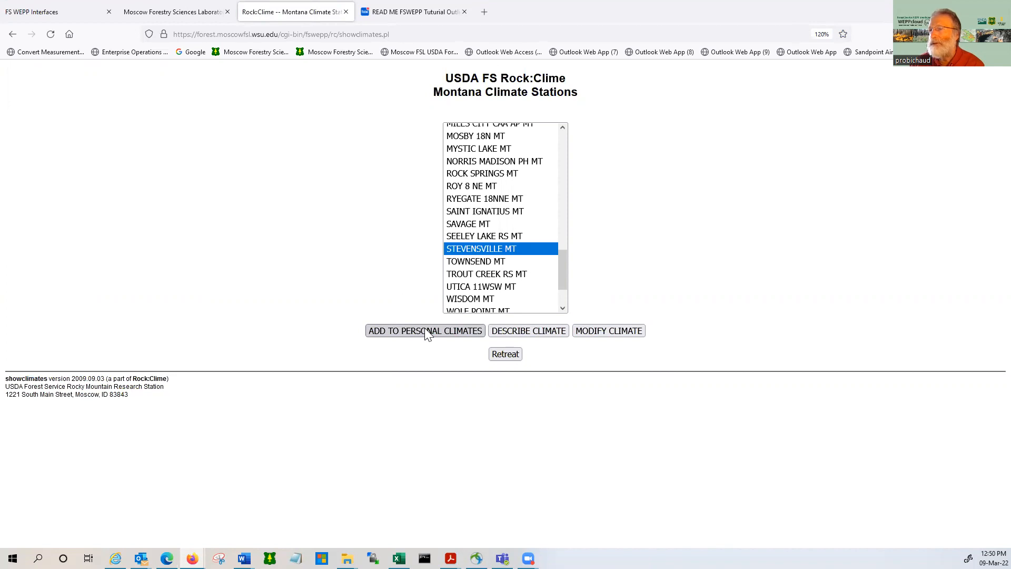
left_click(541, 335)
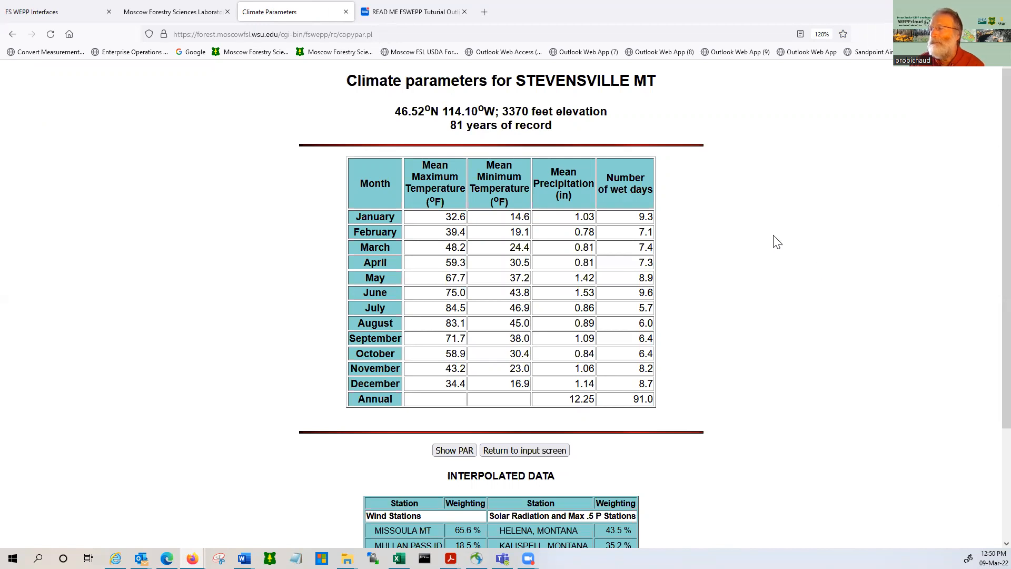
Step: Review the Stevensville climate parameters and interpolated data, and return to the ERMiT input screen
scroll(779, 236, "down", 3)
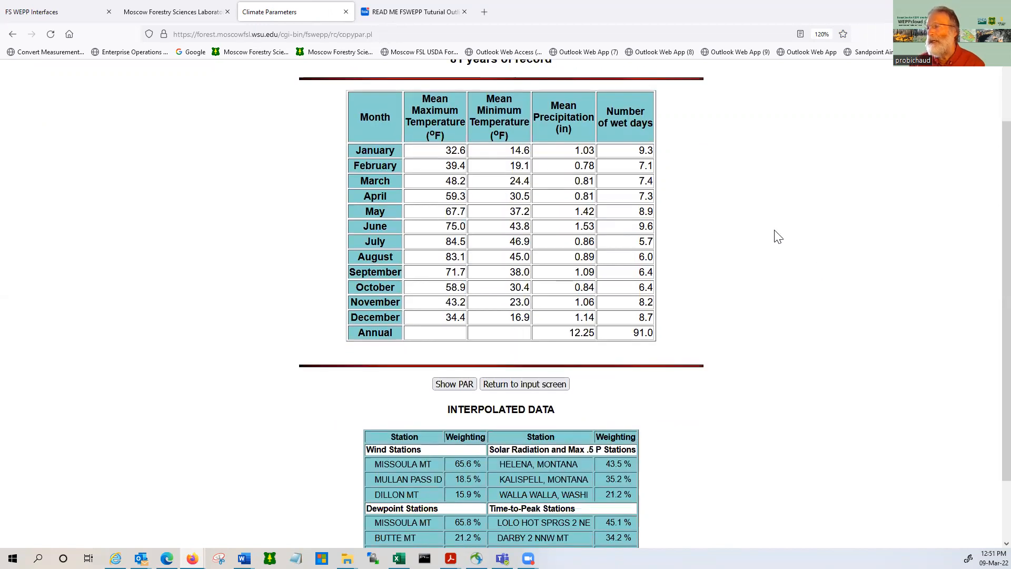
scroll(779, 236, "down", 1)
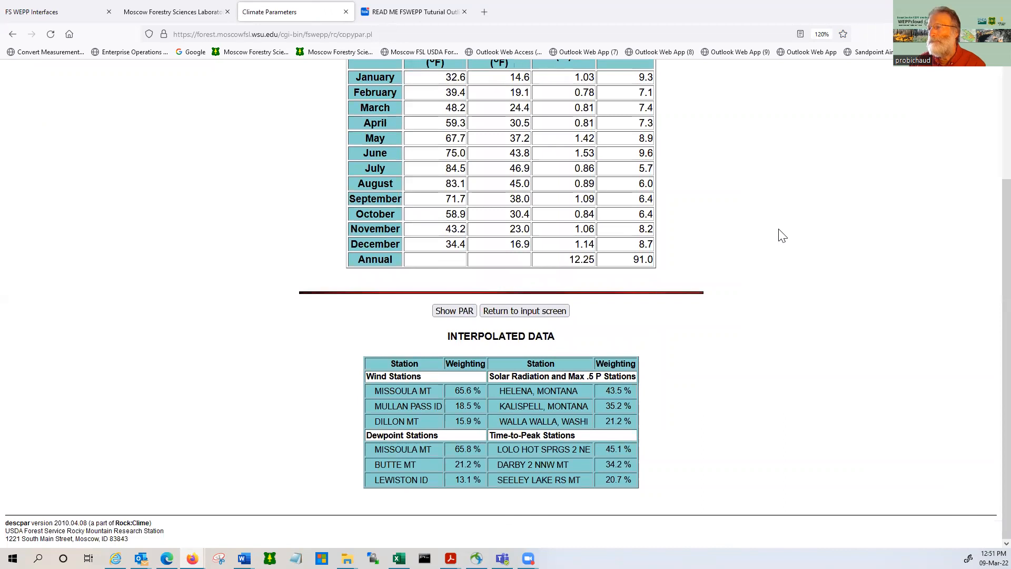
left_click(513, 313)
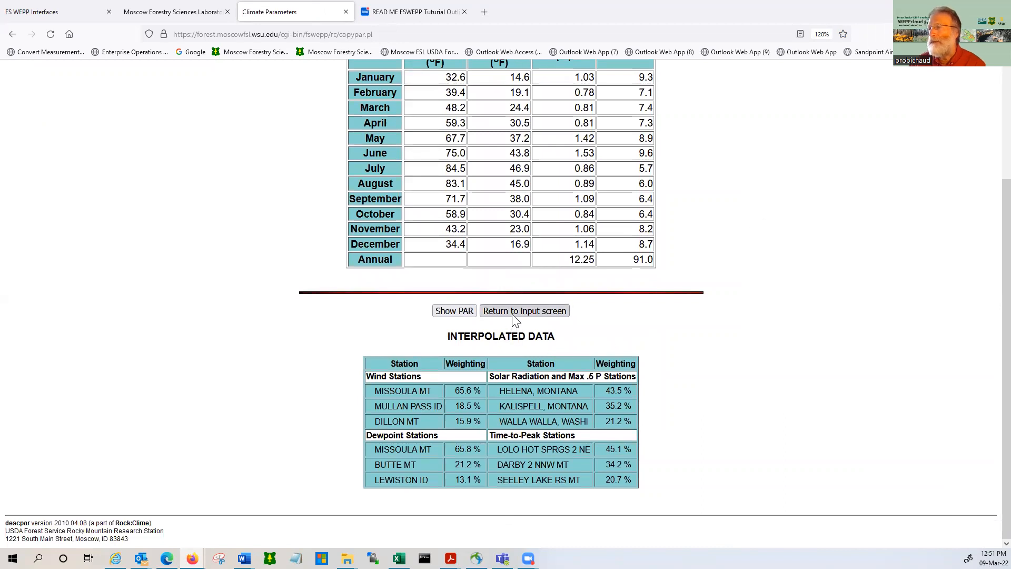
left_click(374, 330)
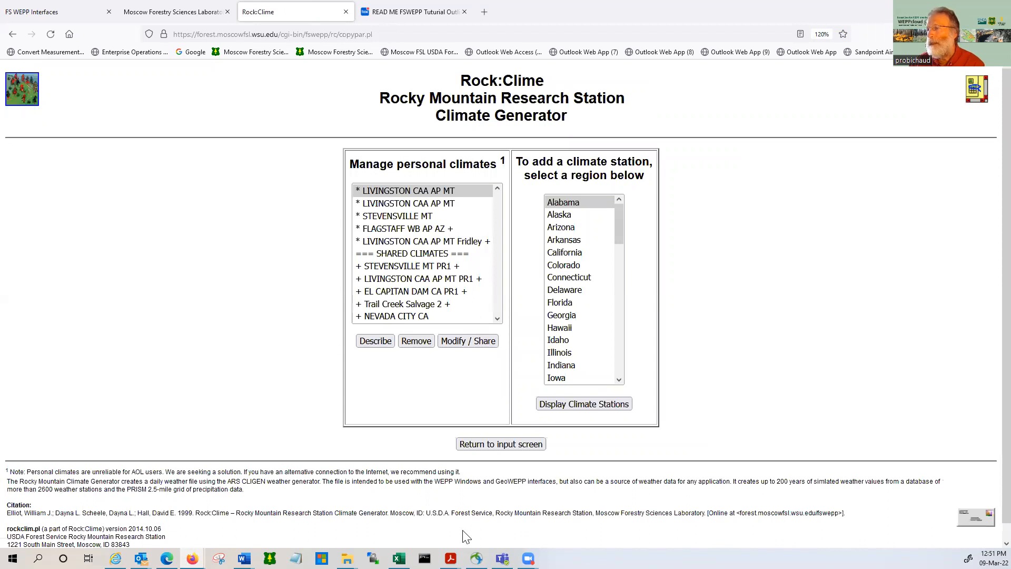
left_click(513, 445)
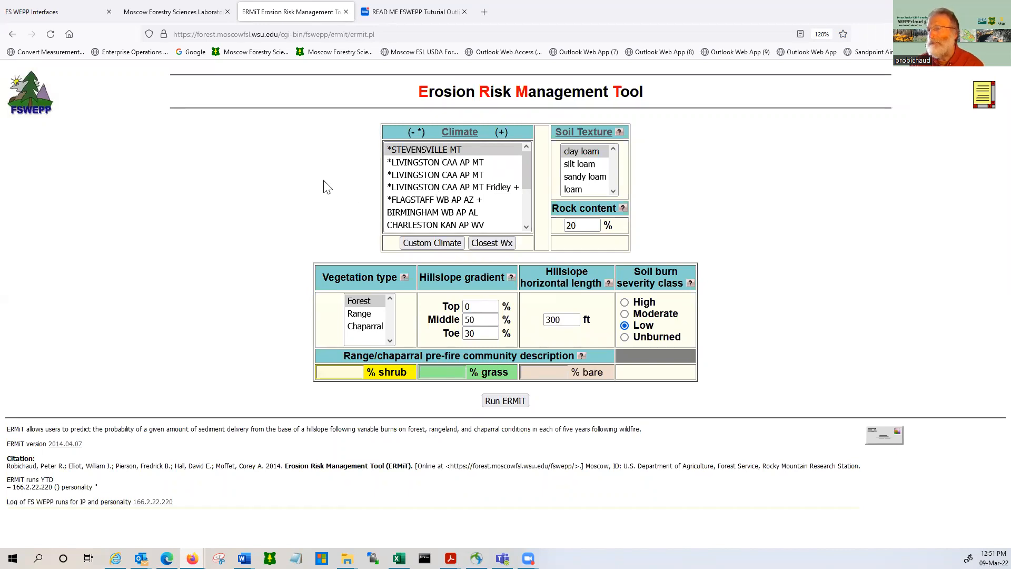
Step: Choose sandy loam as the soil texture and review the texture explanation and soil properties
left_click(601, 178)
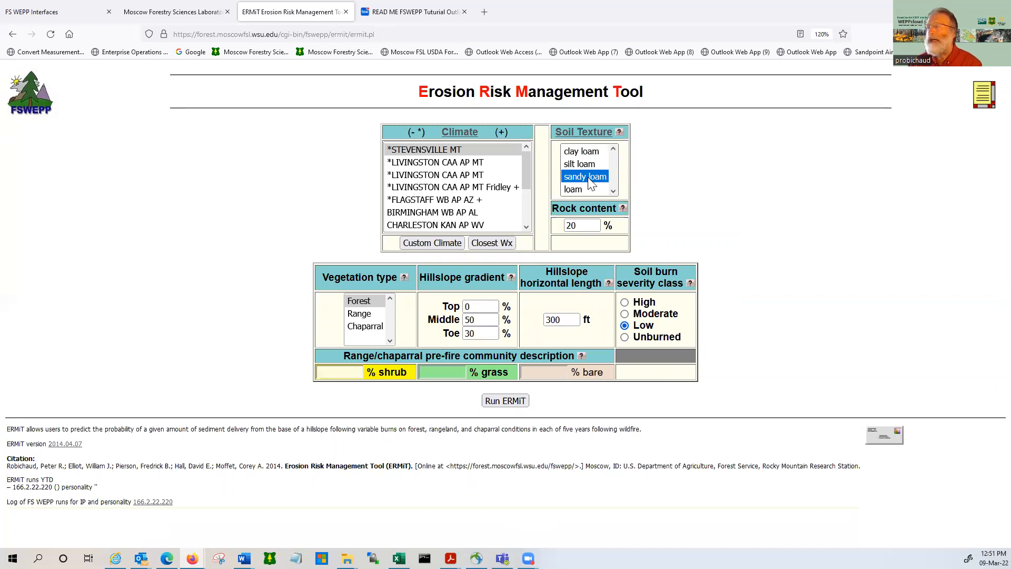
left_click(620, 132)
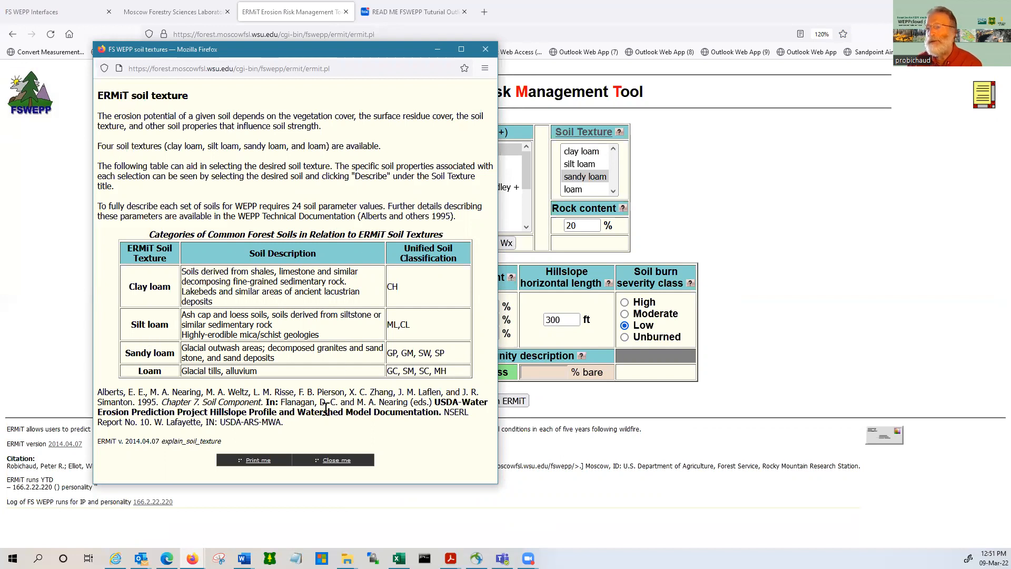
left_click(337, 461)
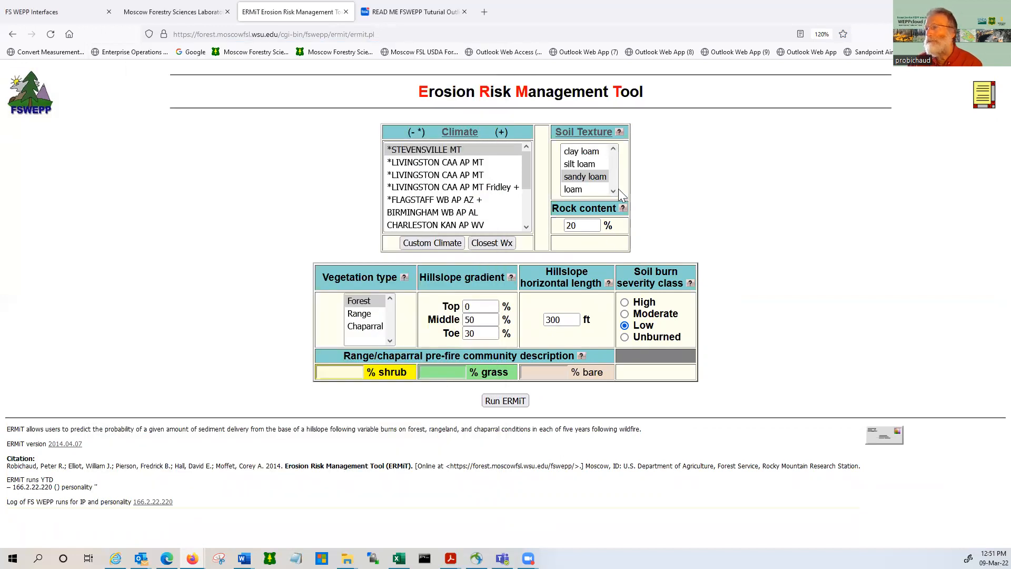
left_click(587, 136)
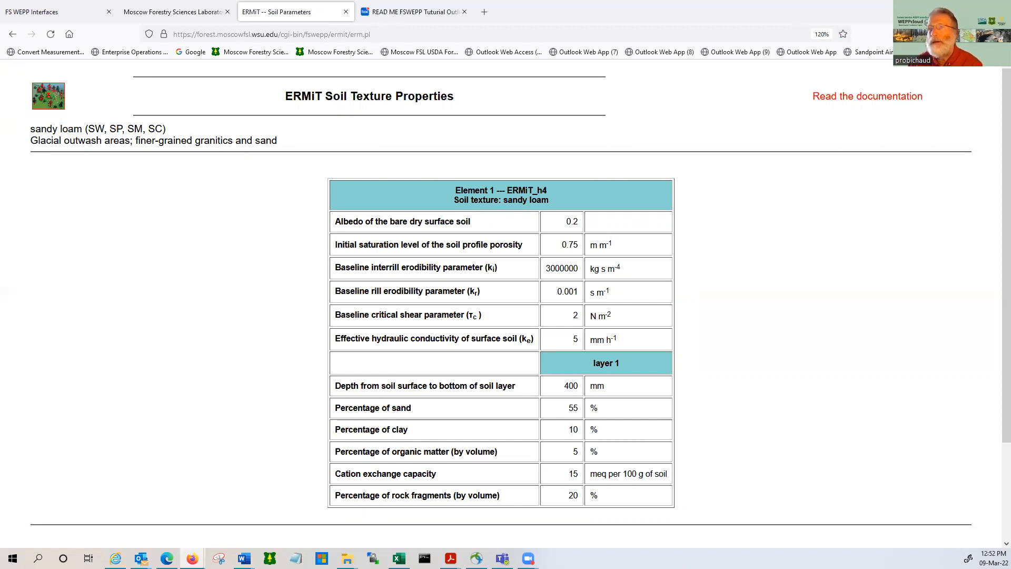
left_click(14, 37)
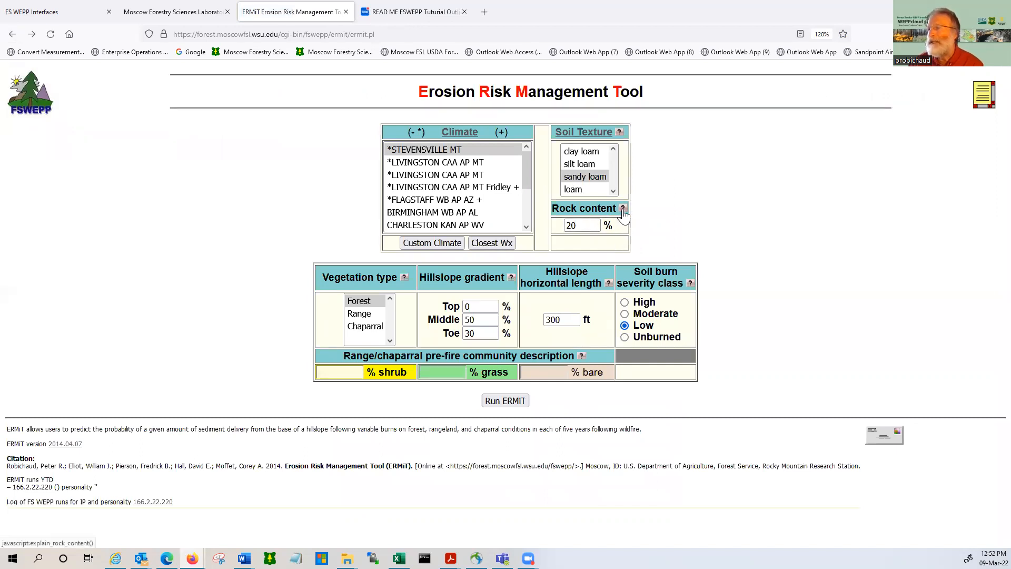
Step: Read the rock content explanation and set the rock content to 12%
left_click(622, 209)
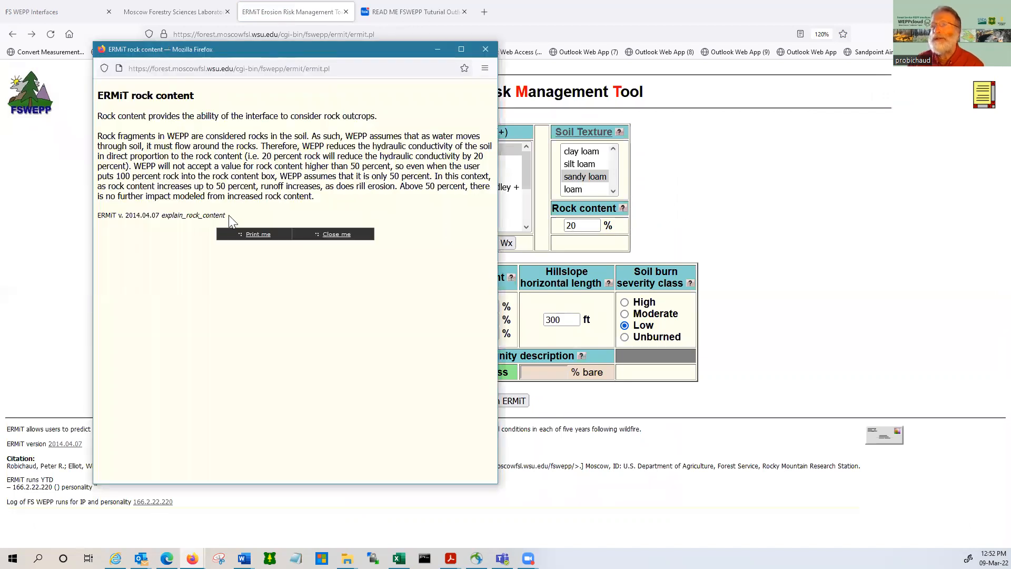
left_click(339, 236)
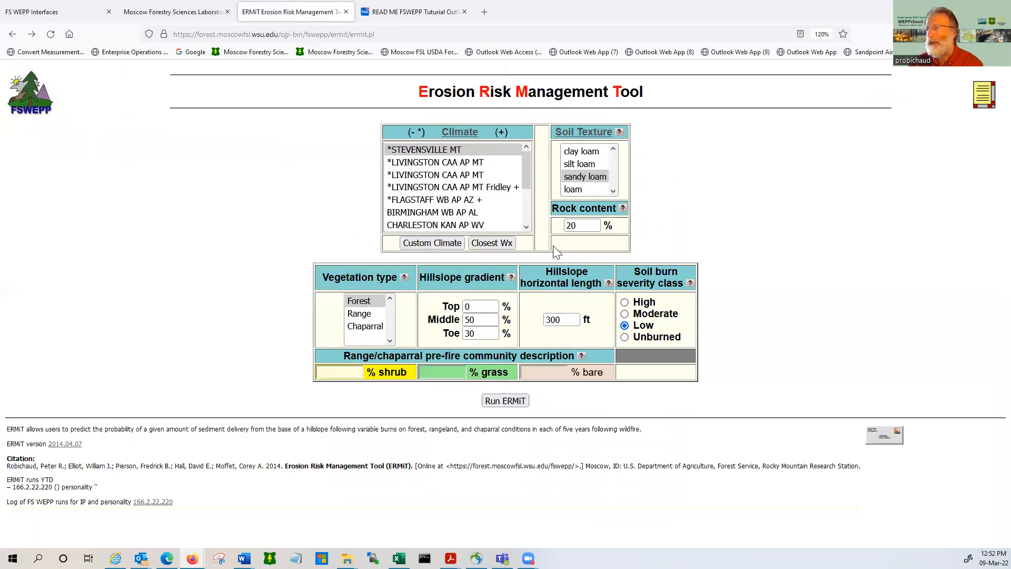
left_click(577, 225)
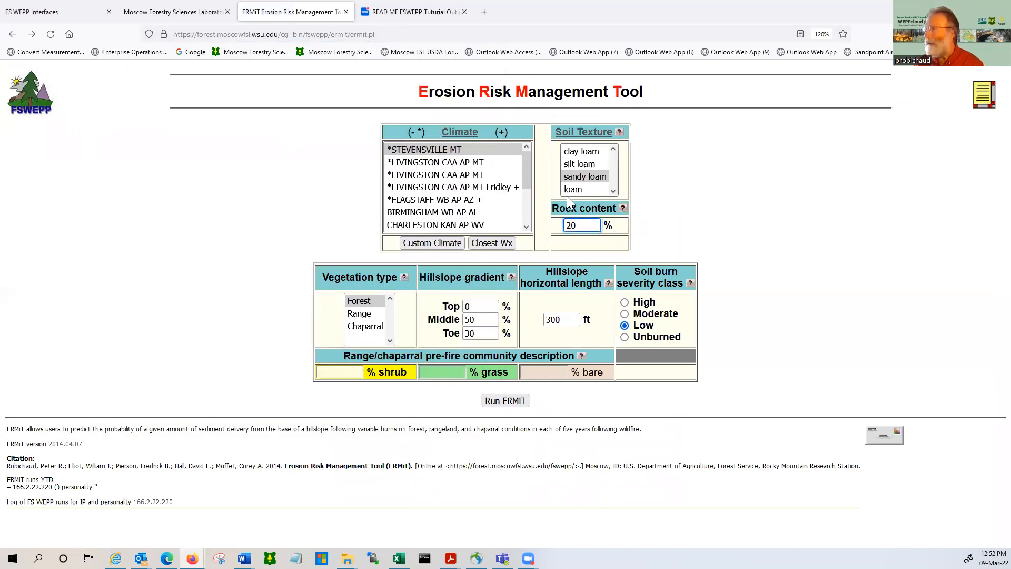
type("12")
left_click(690, 163)
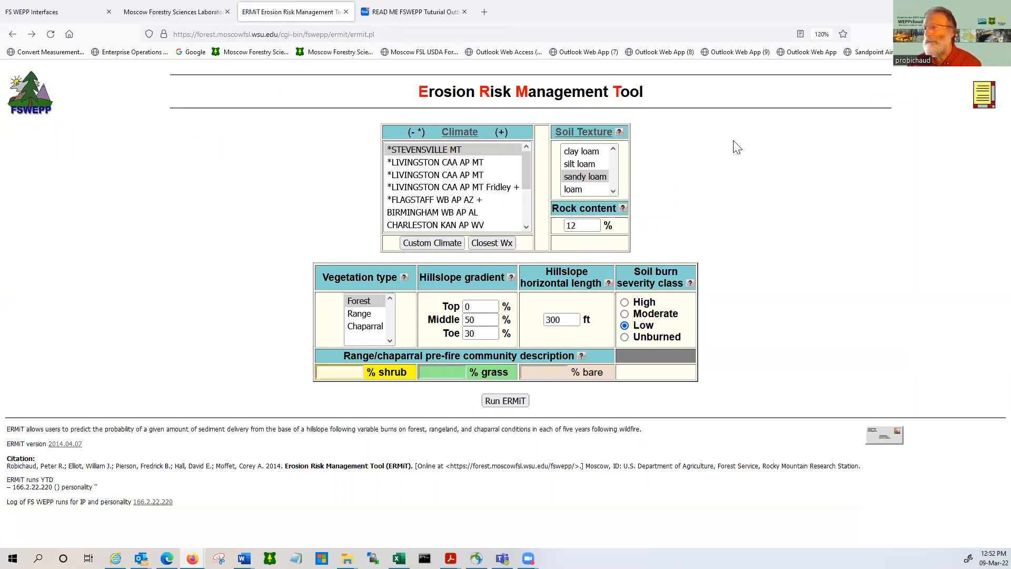
Step: Try the Range and Chaparral vegetation types to compare their pre-fire community values, and go back to Forest
left_click(372, 299)
left_click(367, 316)
left_click(370, 327)
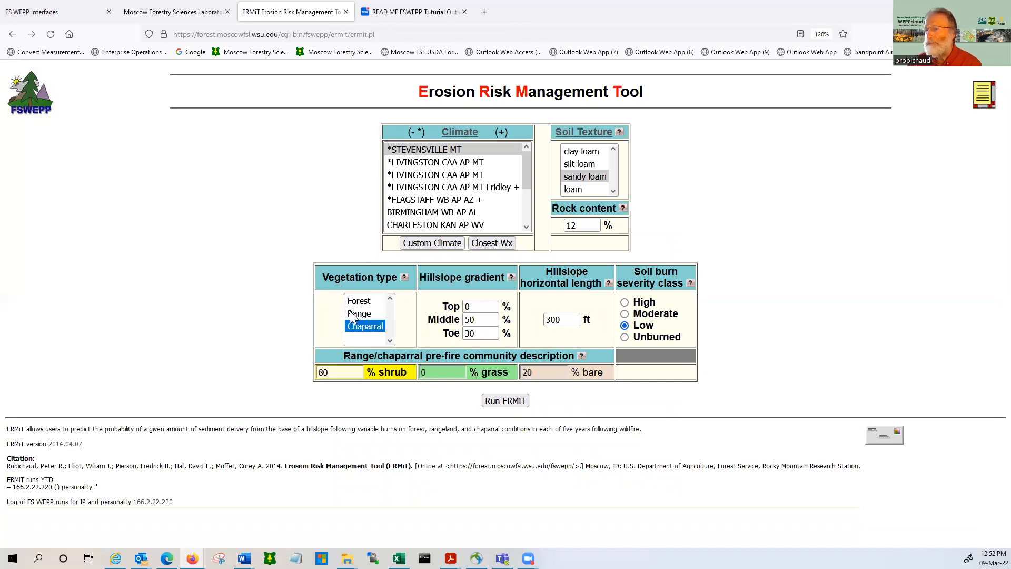
left_click(370, 315)
left_click(368, 300)
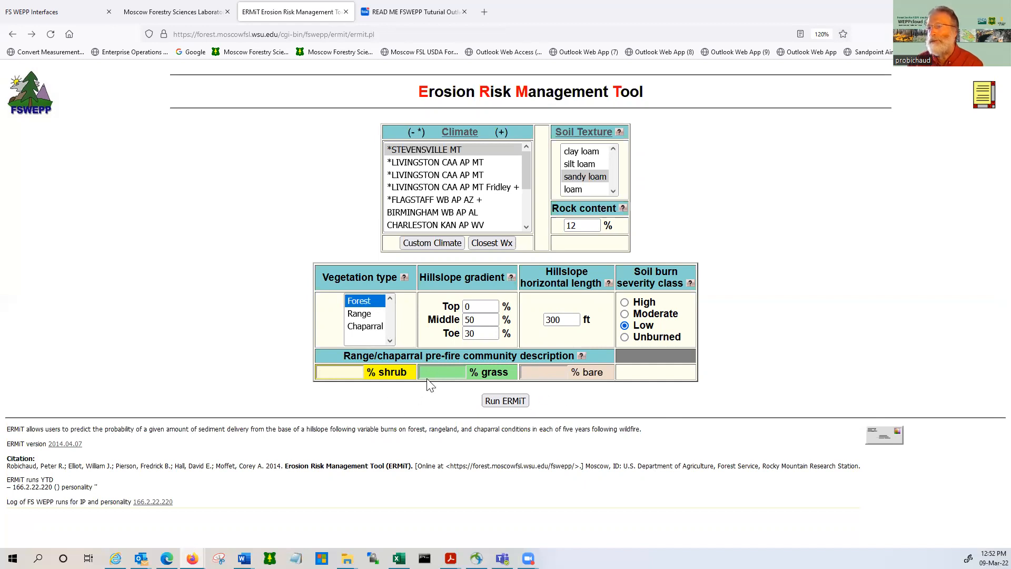
Step: Try the Range vegetation type with 25% shrub, 50% grass and 25% bare, and switch back to Forest
left_click(354, 314)
left_click(360, 327)
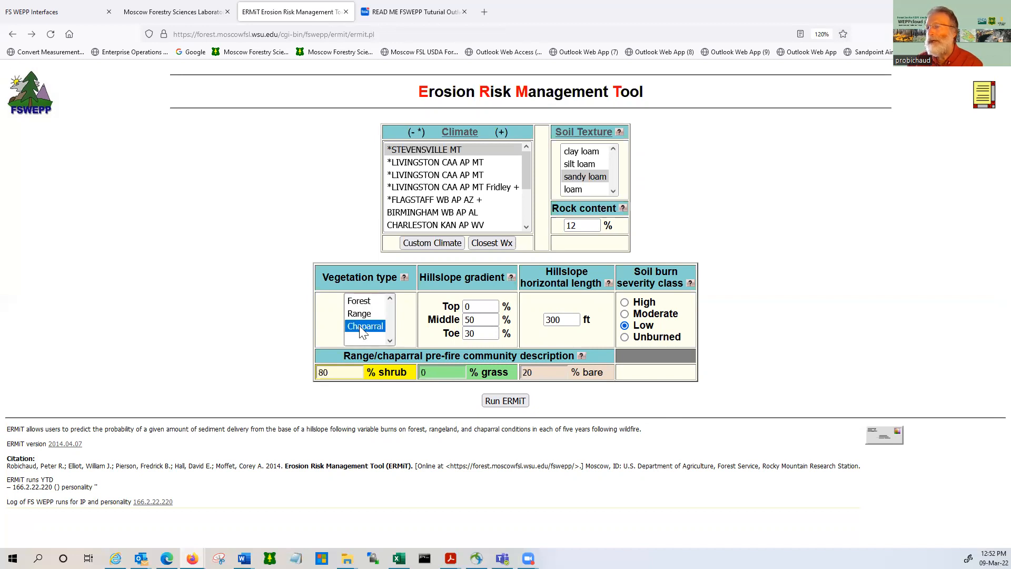
left_click(360, 315)
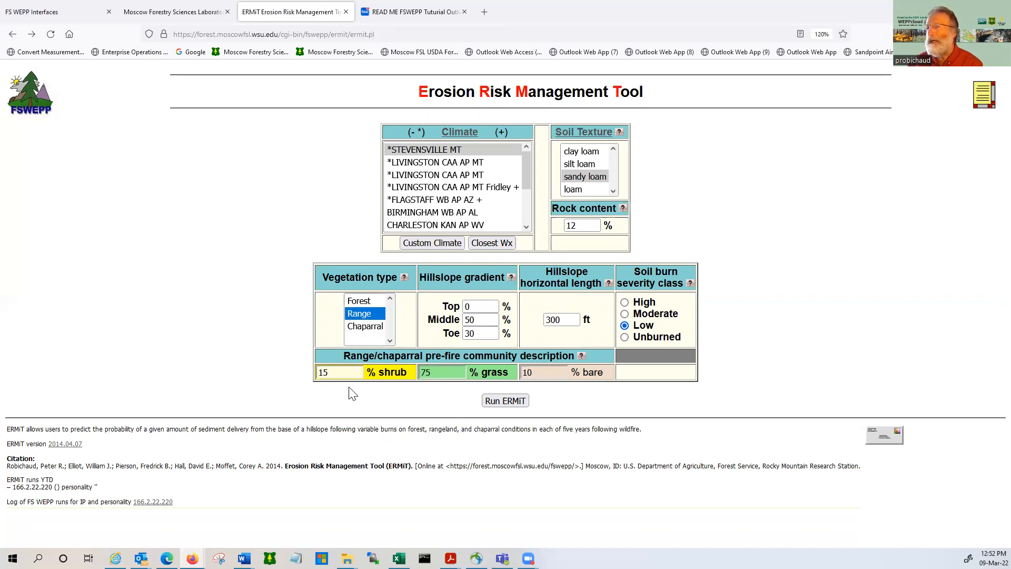
left_click(338, 374)
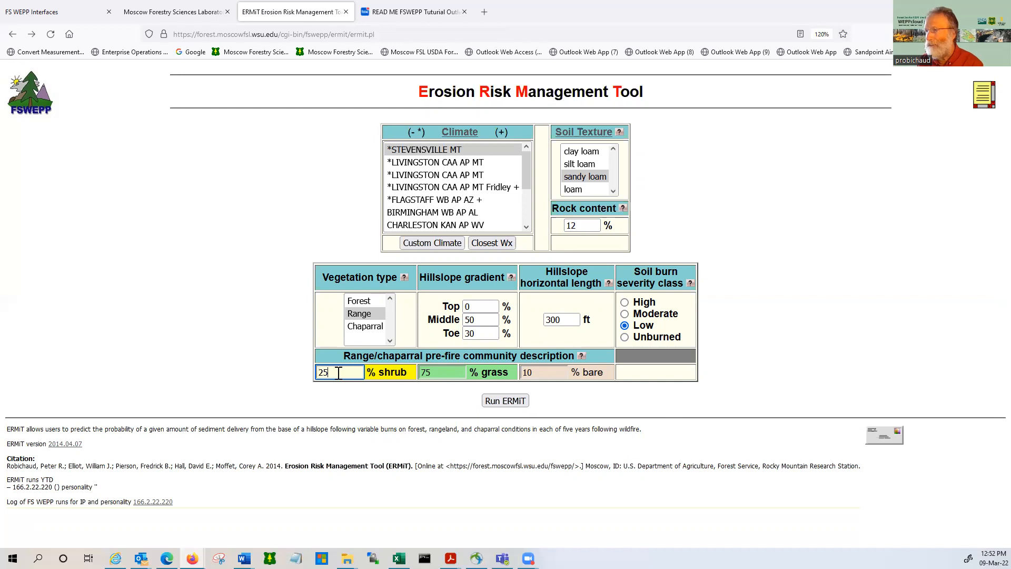
left_click(456, 373)
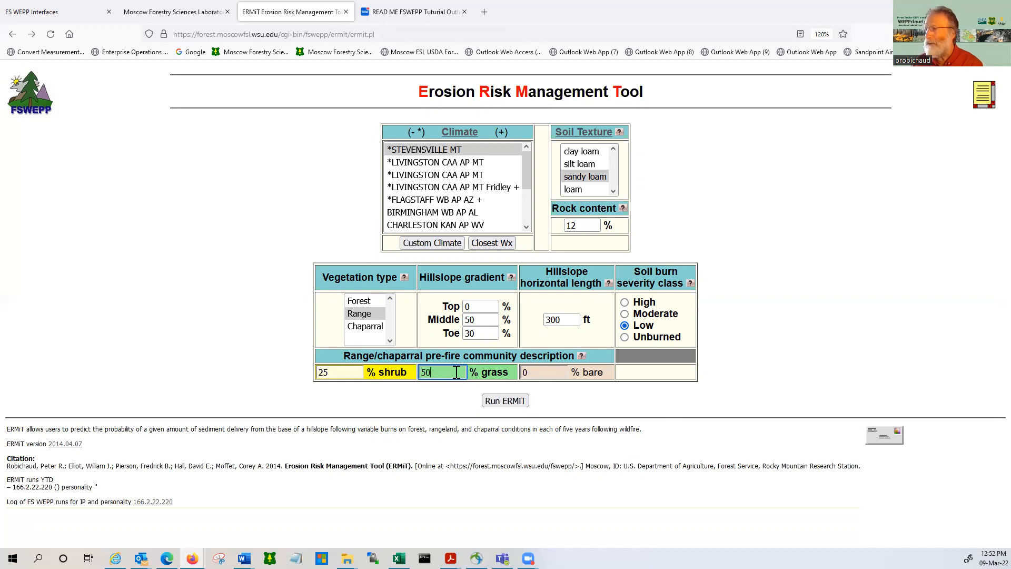
left_click(547, 372)
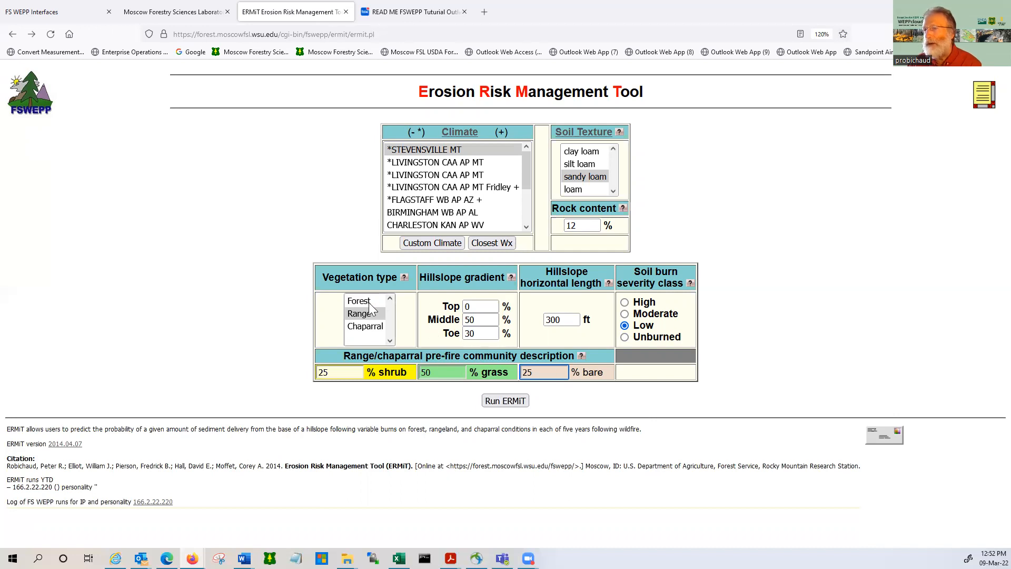
left_click(369, 327)
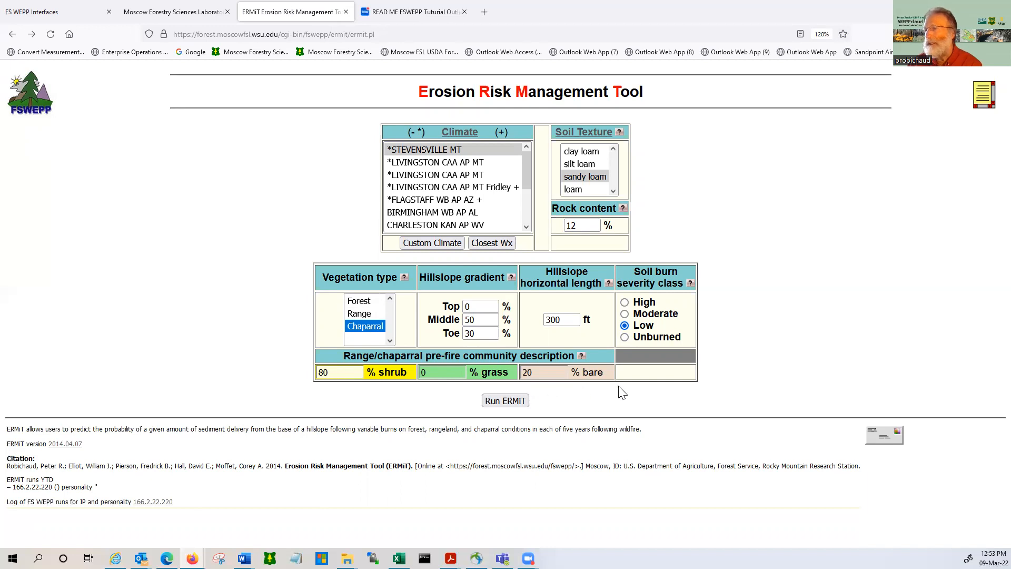
left_click(358, 302)
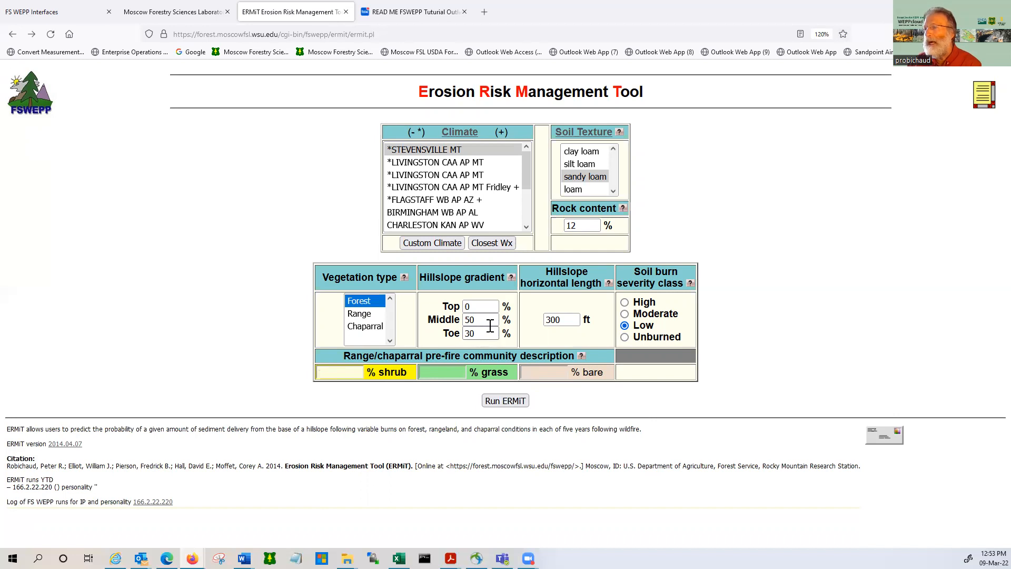
Step: Review the hillslope topography explanation and set the hillslope horizontal length to 800 ft
left_click(511, 279)
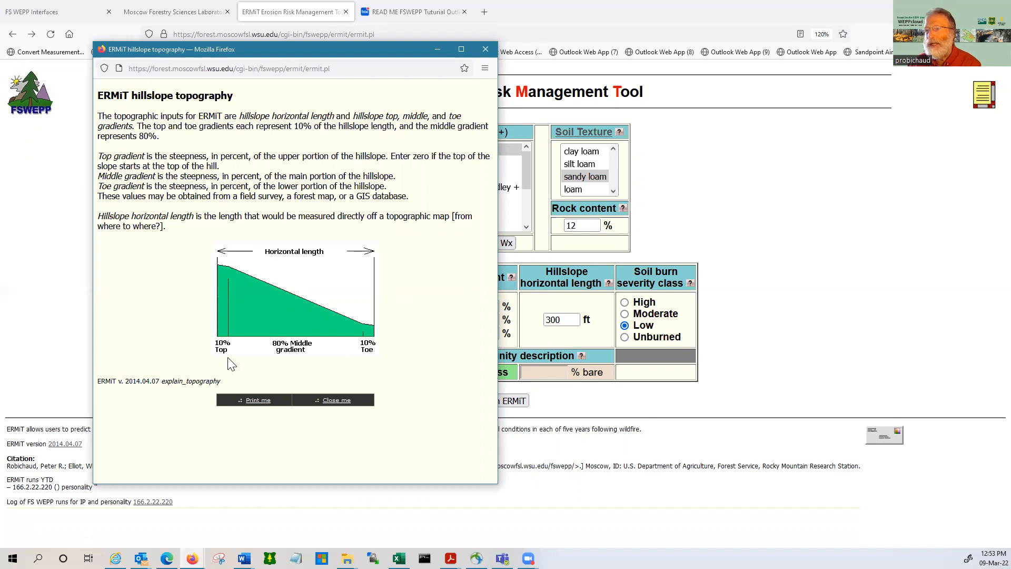
left_click(485, 49)
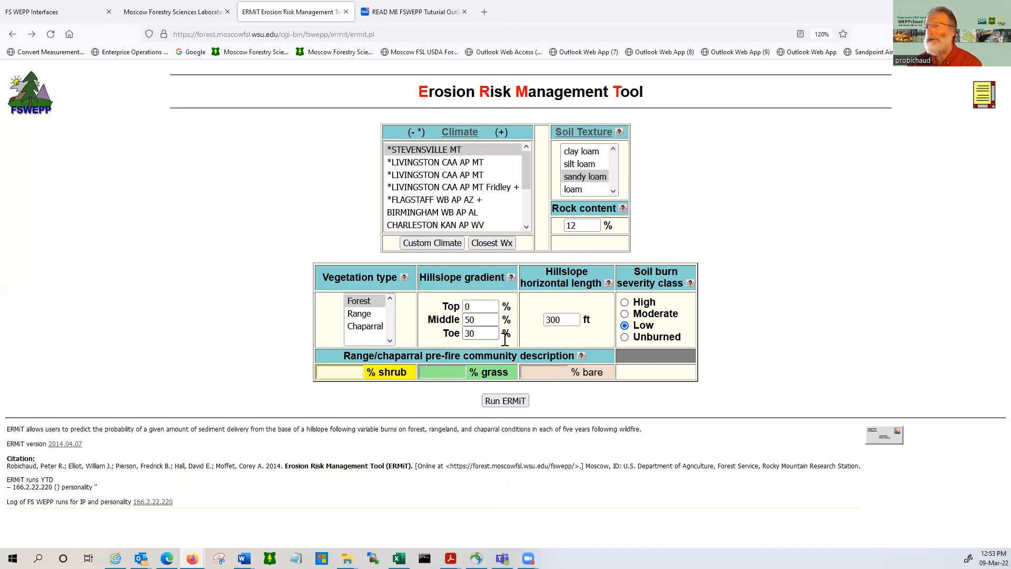
left_click(608, 284)
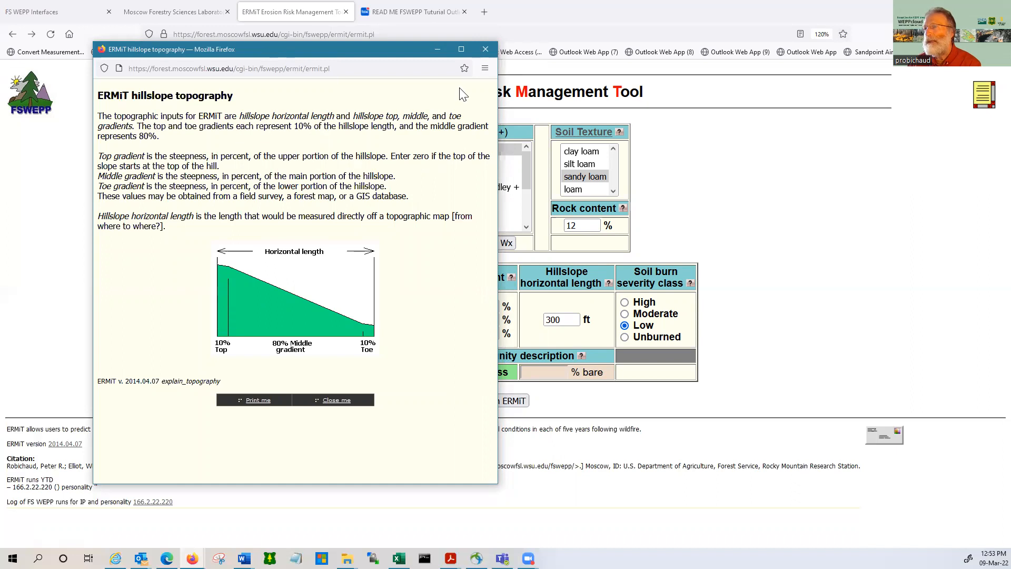
left_click(489, 52)
left_click(549, 318)
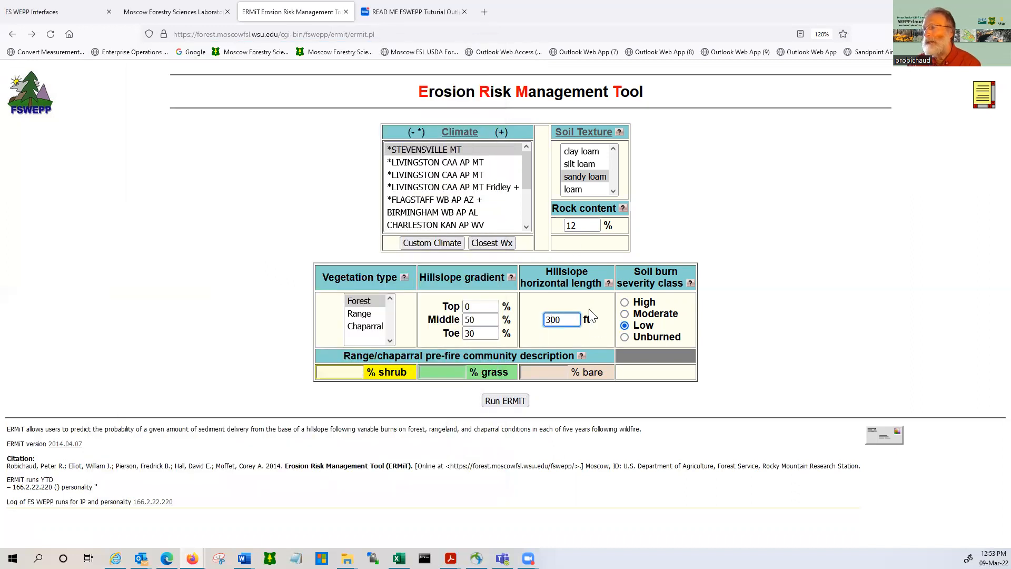
key("ctrl+a")
type("800")
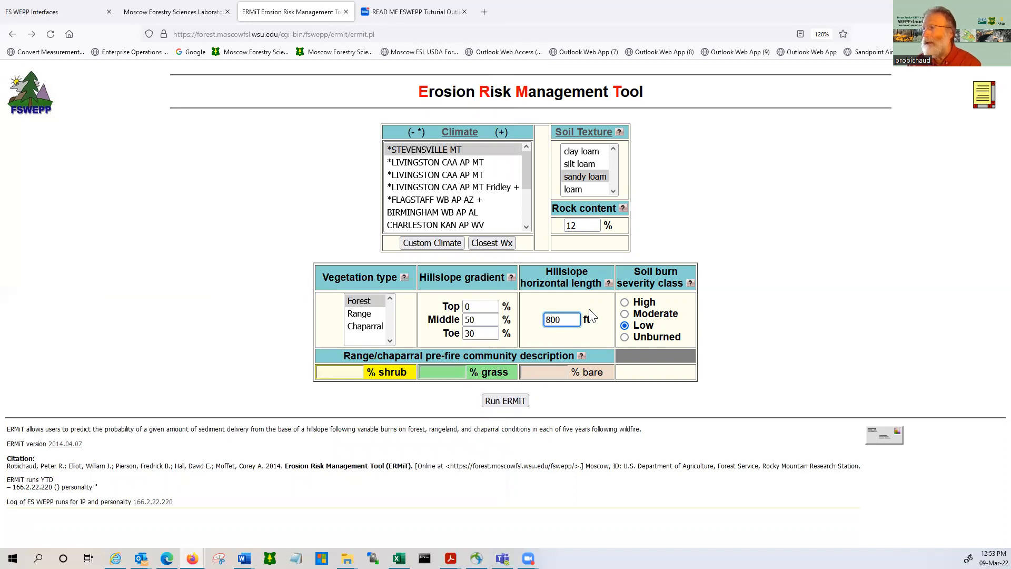
Step: Set the soil burn severity class to High and read the explanation of the severity classes
left_click(609, 309)
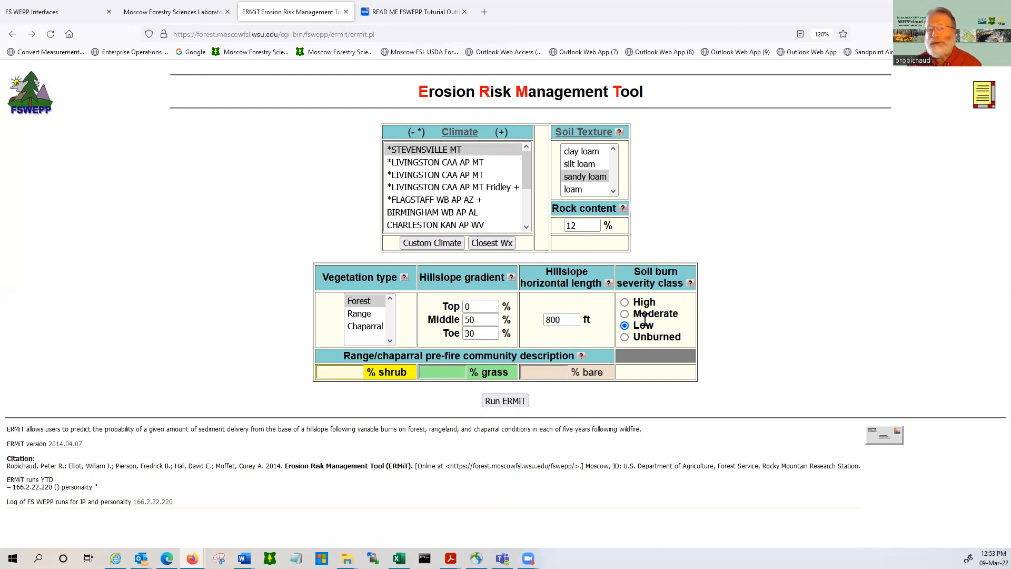
left_click(624, 302)
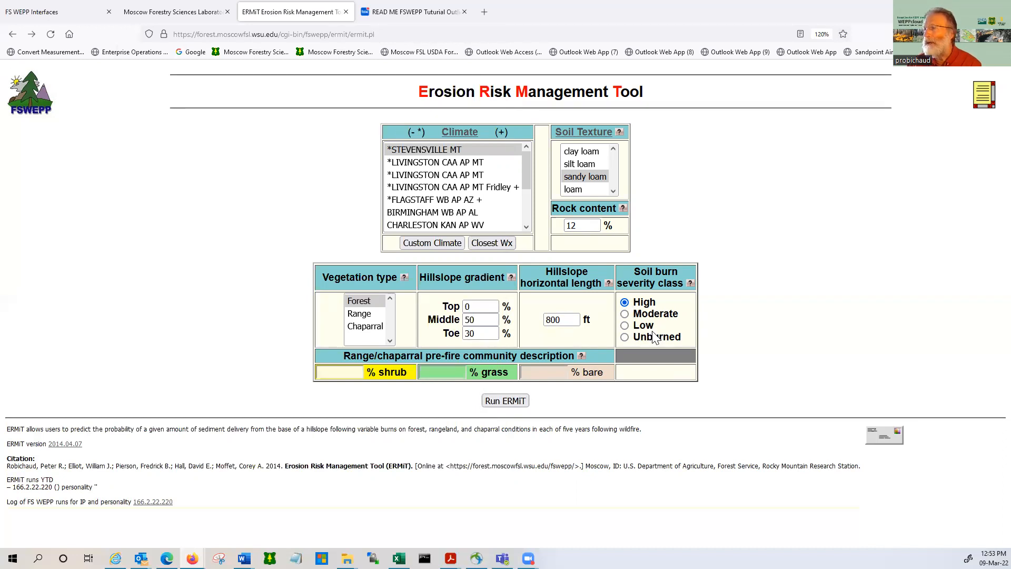
left_click(690, 283)
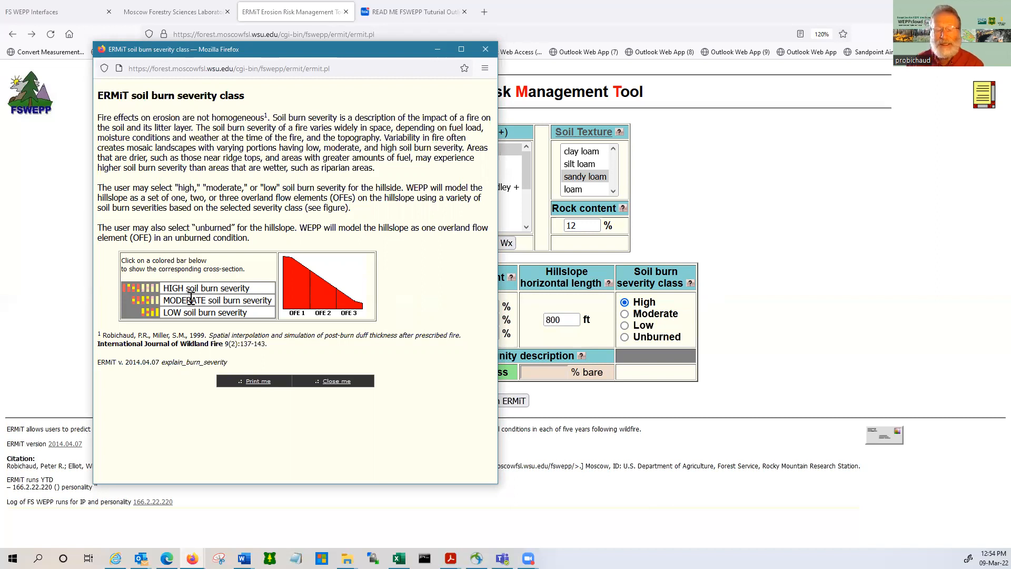
left_click(347, 388)
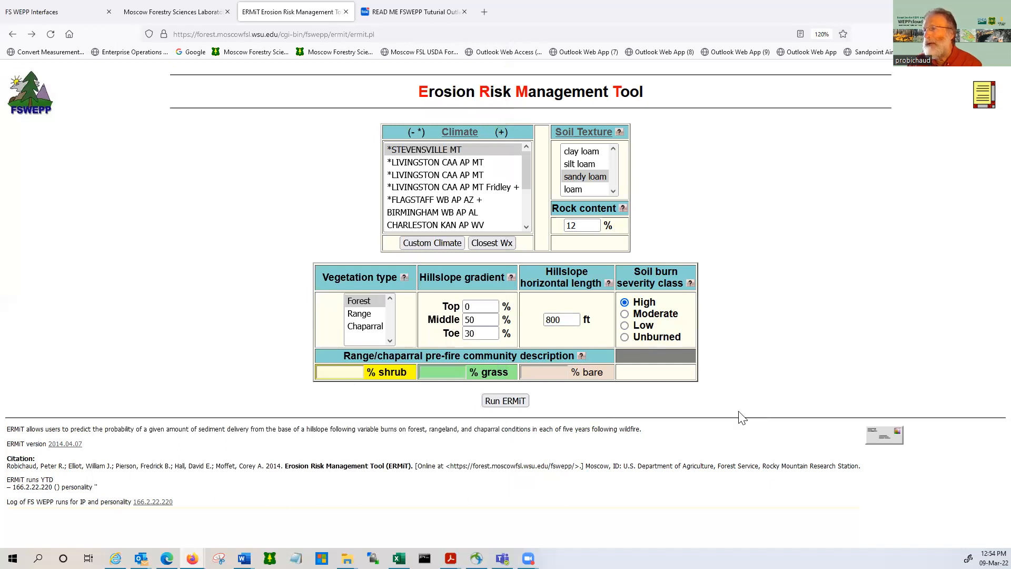
Step: Run ERMiT and examine the 100-year mean annual averages and the rainfall event rankings in the results
left_click(501, 403)
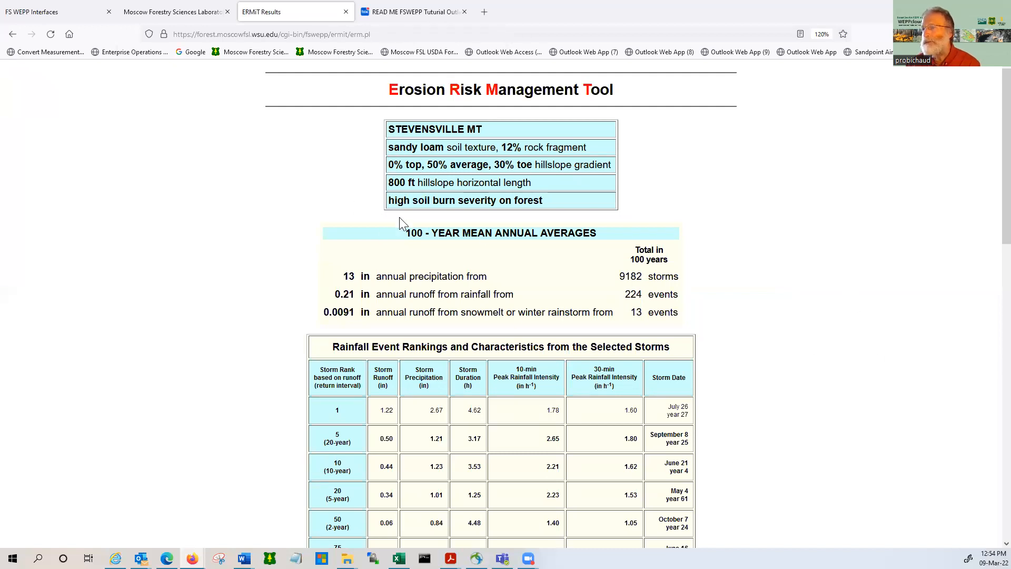
scroll(283, 276, "down", 2)
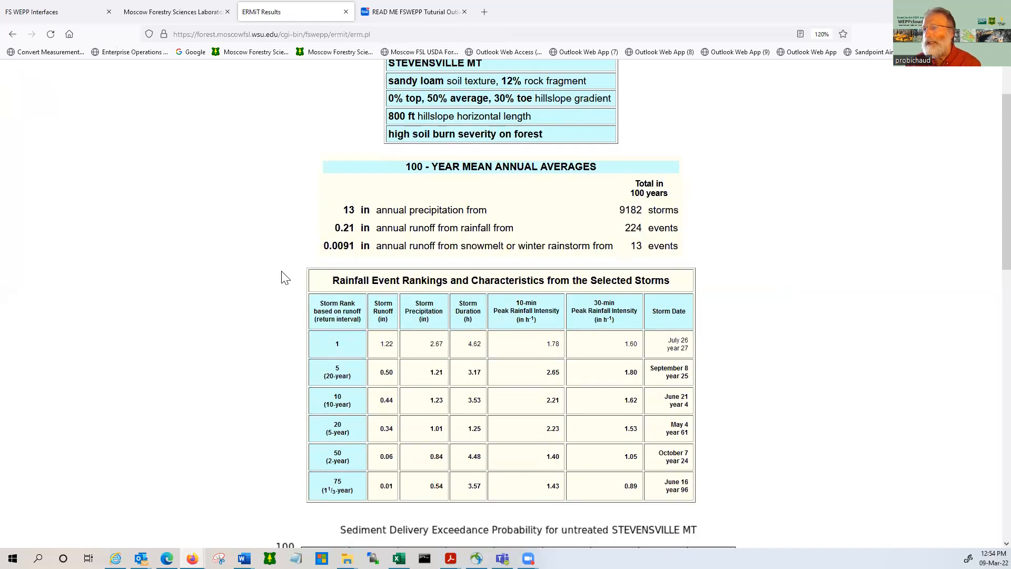
scroll(283, 277, "down", 2)
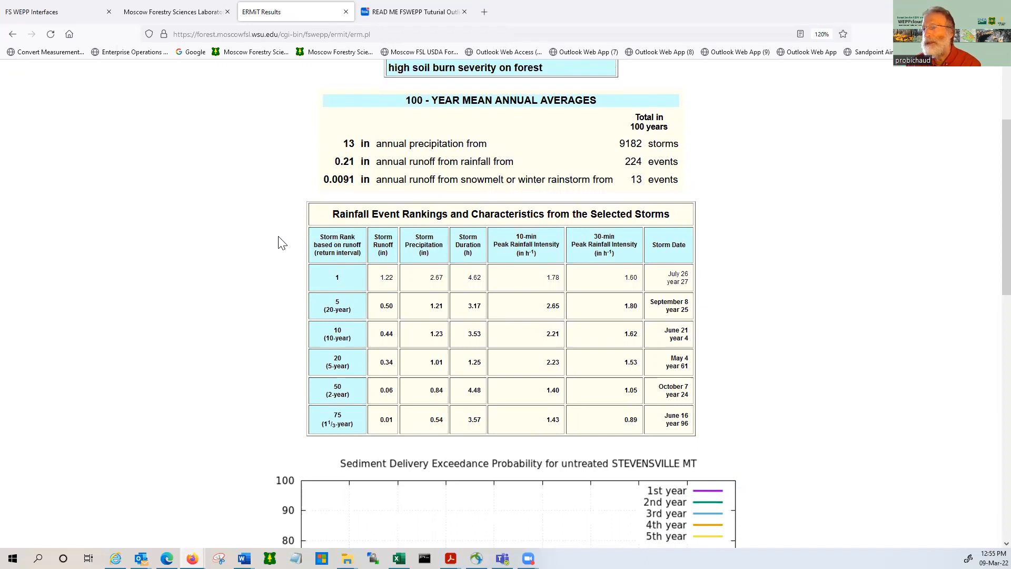
scroll(282, 242, "down", 1)
scroll(424, 251, "down", 1)
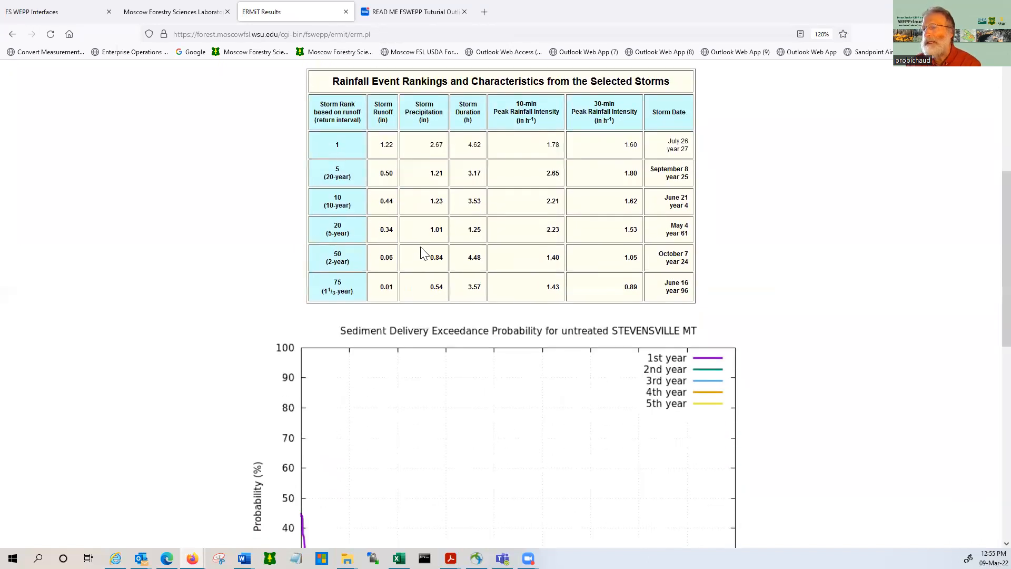
scroll(424, 251, "up", 1)
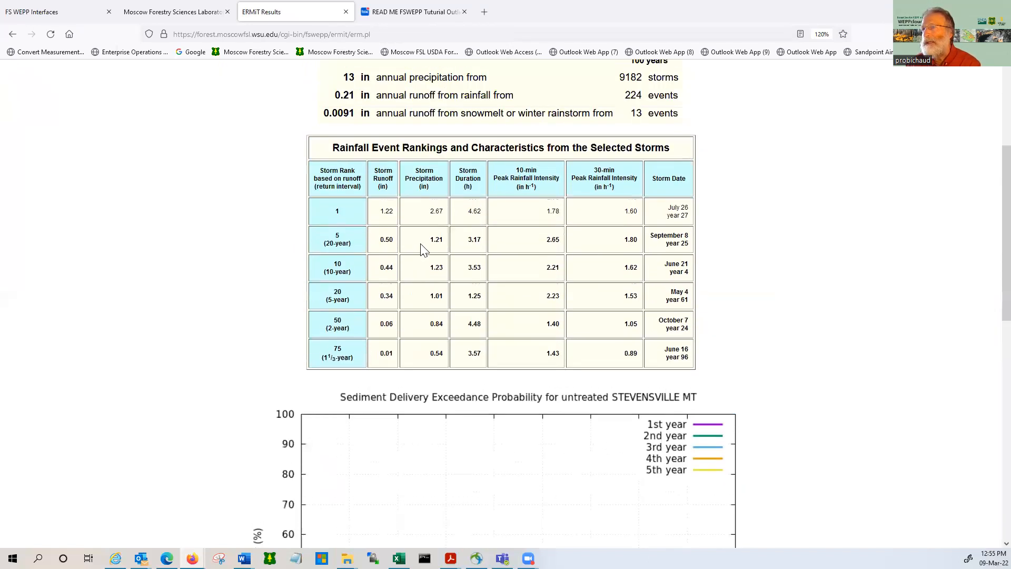
scroll(425, 251, "up", 1)
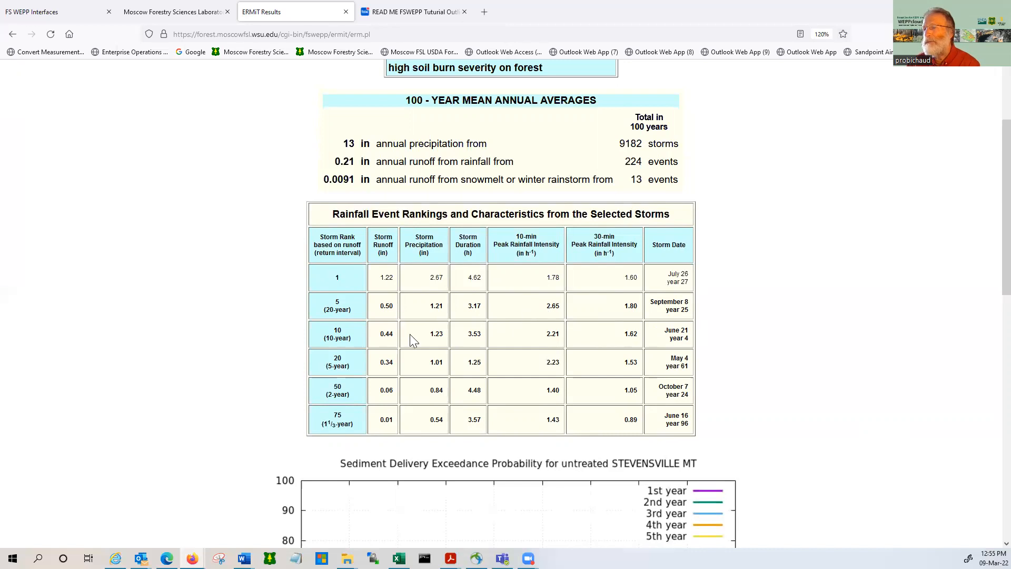
Step: Examine the sediment delivery exceedance probability graph for the untreated hillslope and the sediment delivery table beneath it
scroll(235, 332, "down", 2)
scroll(236, 332, "down", 7)
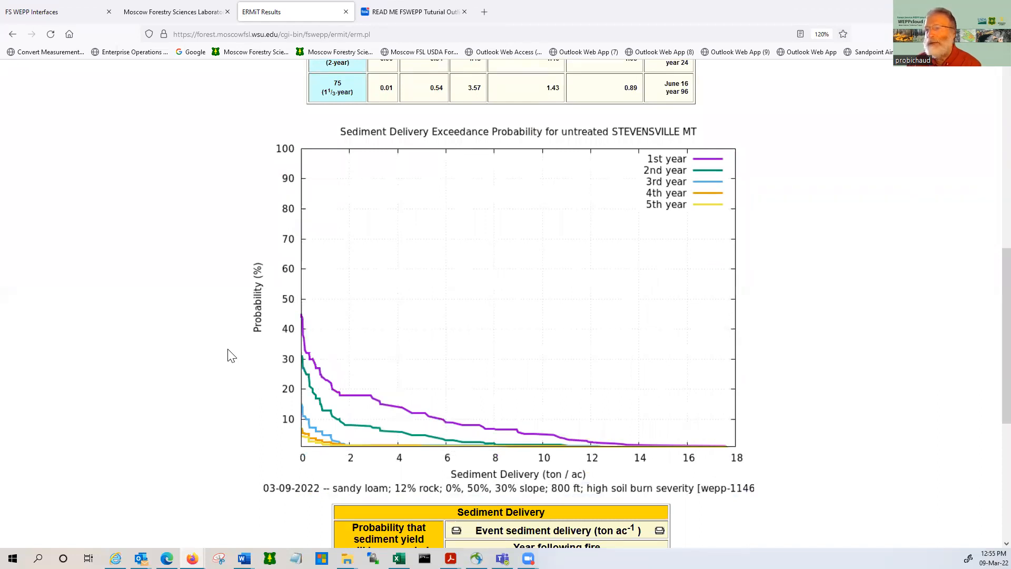
scroll(232, 356, "down", 2)
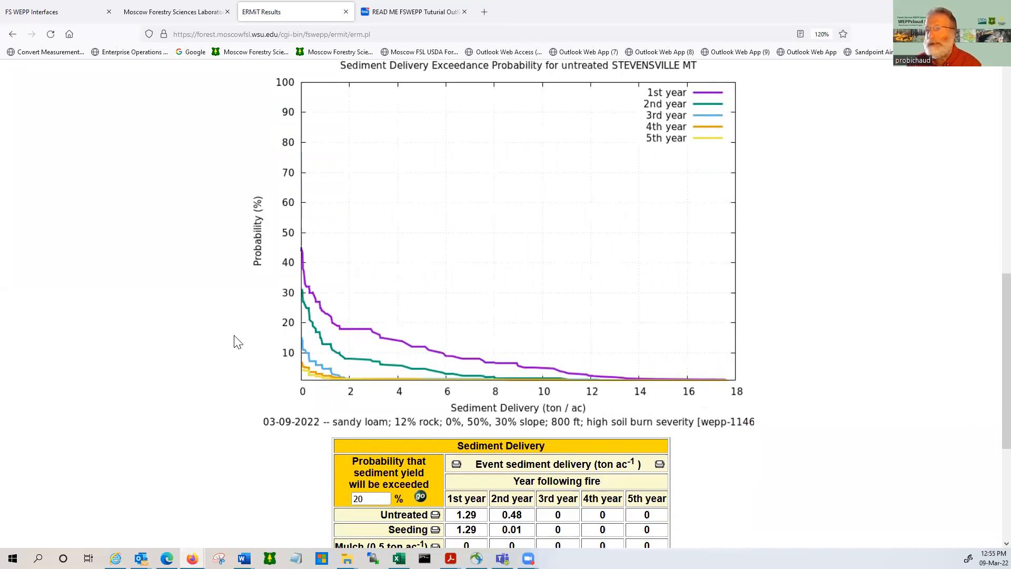
scroll(235, 341, "down", 2)
scroll(235, 340, "down", 2)
scroll(233, 338, "up", 4)
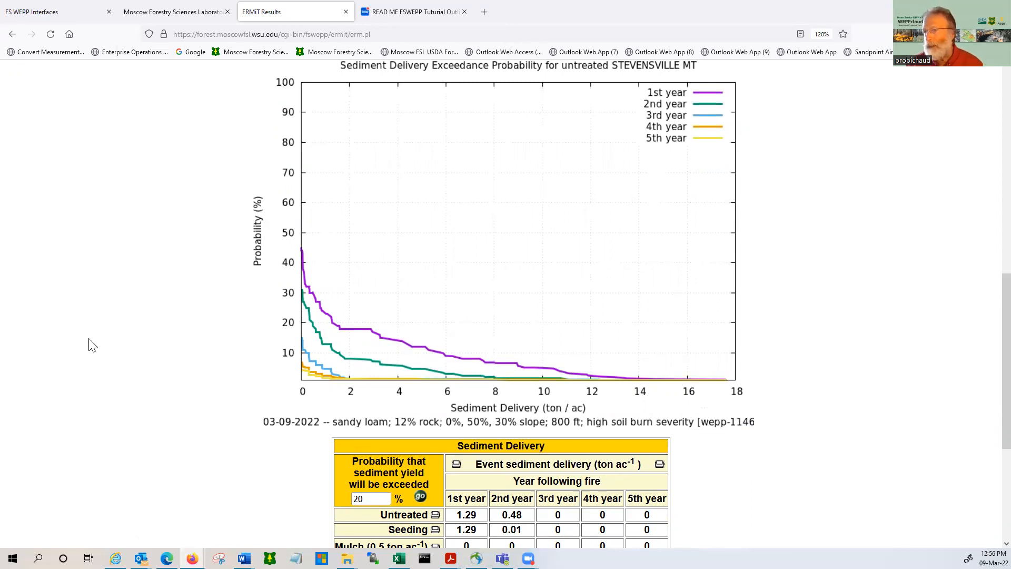
Step: Try a 40% probability that sediment yield will be exceeded and recalculate the event sediment delivery
scroll(205, 352, "down", 5)
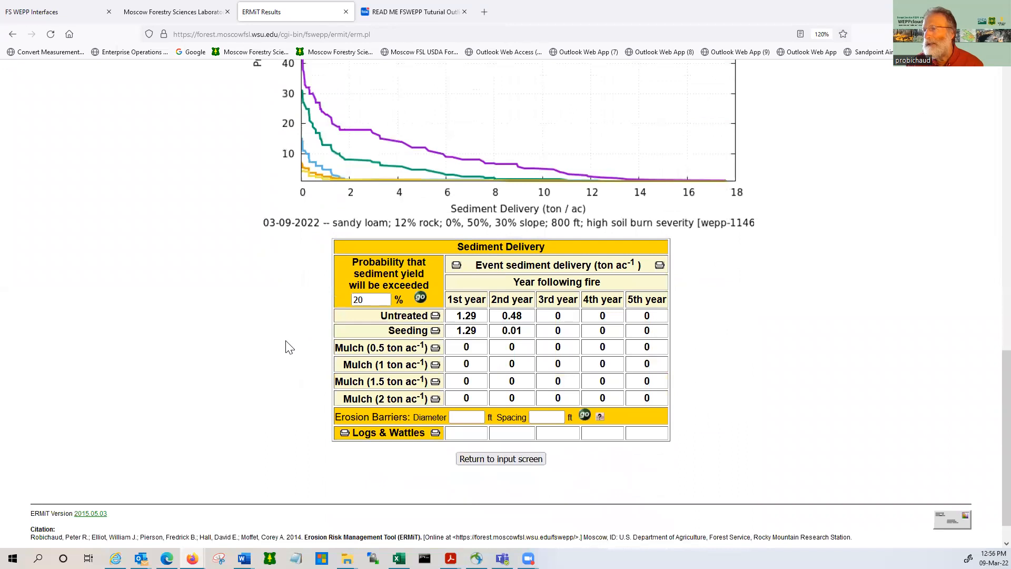
left_click(377, 298)
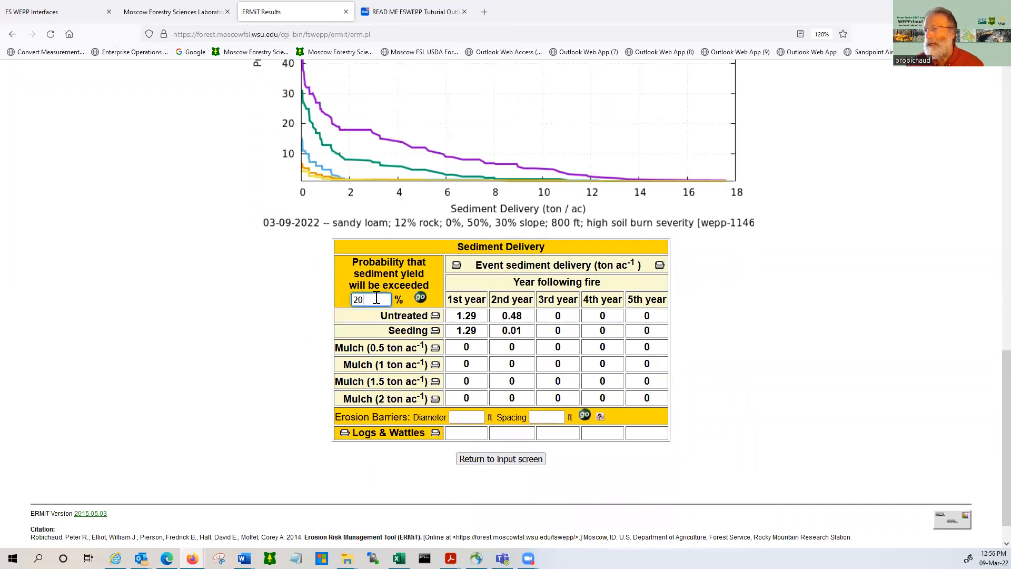
key("BackSpace")
key("BackSpace")
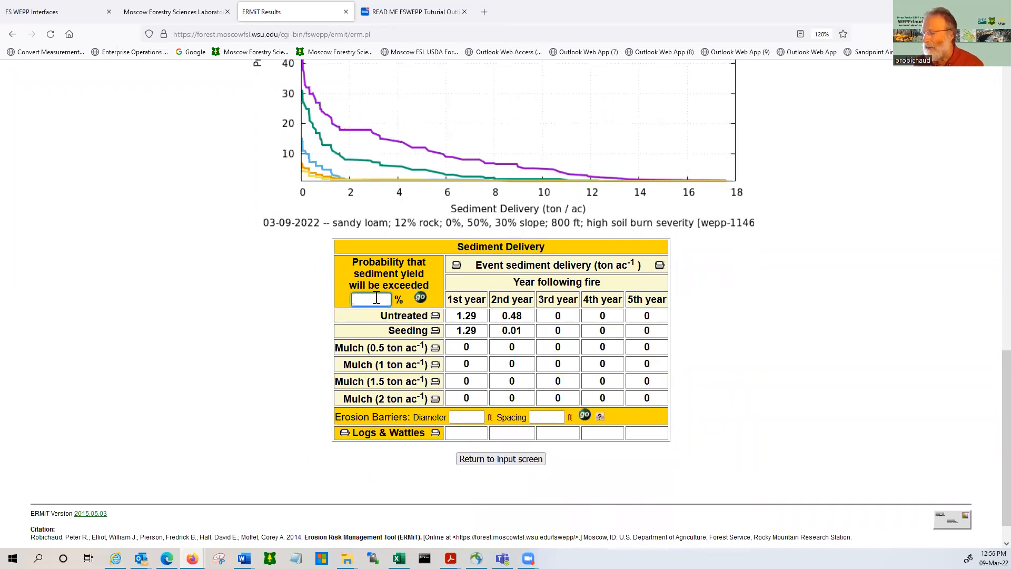
type("40")
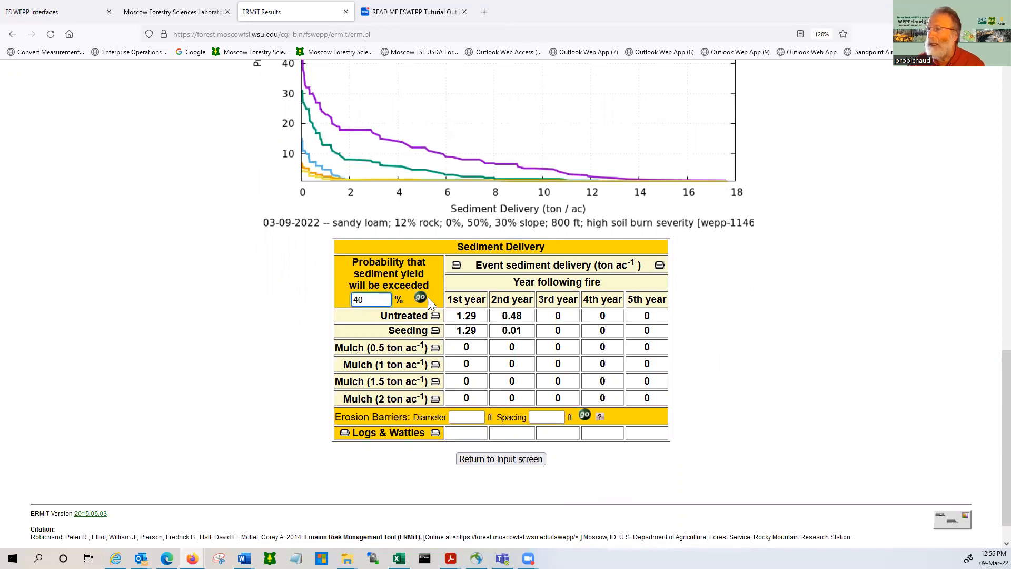
left_click(420, 298)
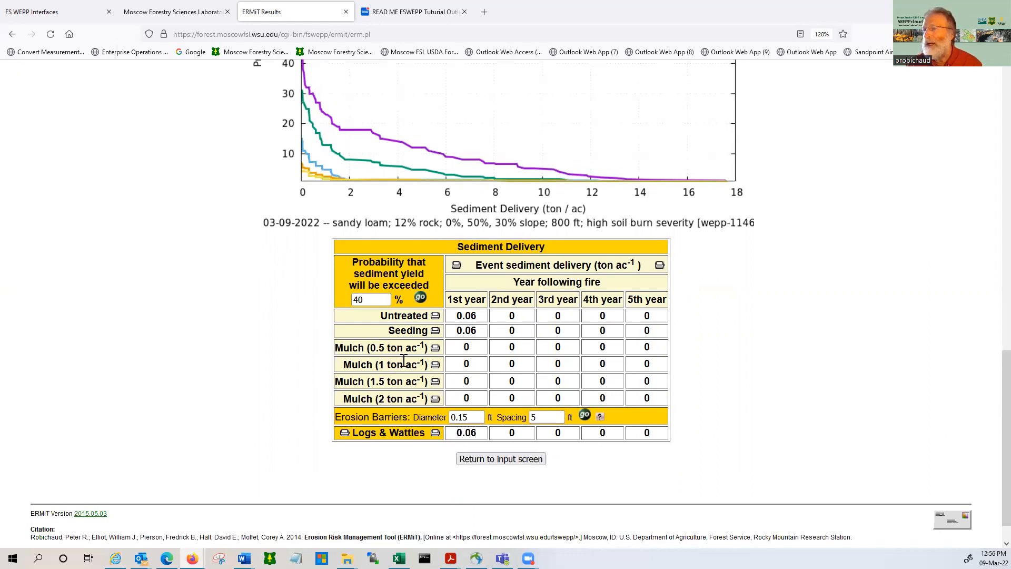
Step: Set the probability that sediment yield will be exceeded to 20% and recalculate the event sediment delivery
left_click(371, 299)
key("BackSpace")
key("BackSpace")
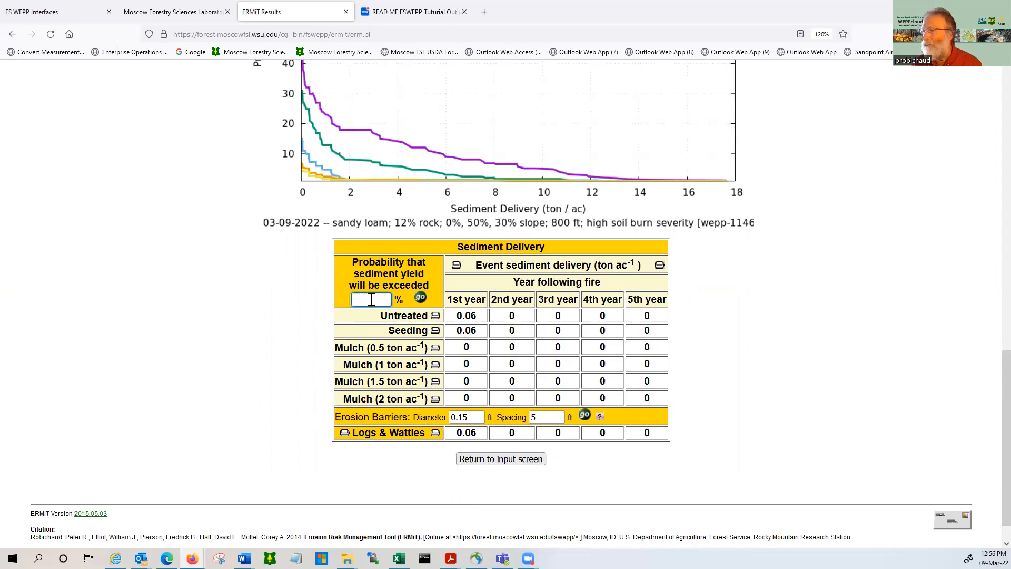
type("20")
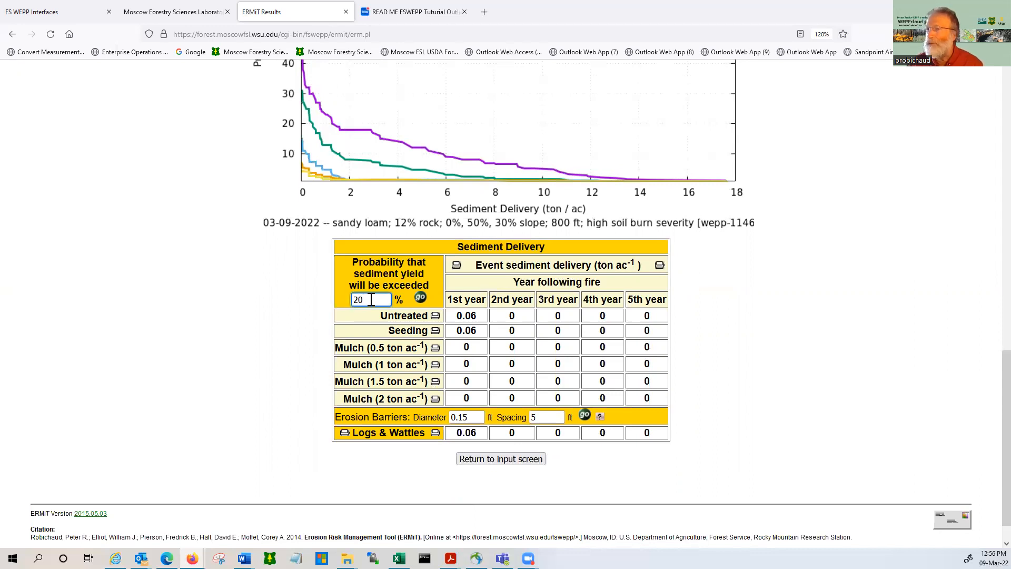
left_click(420, 297)
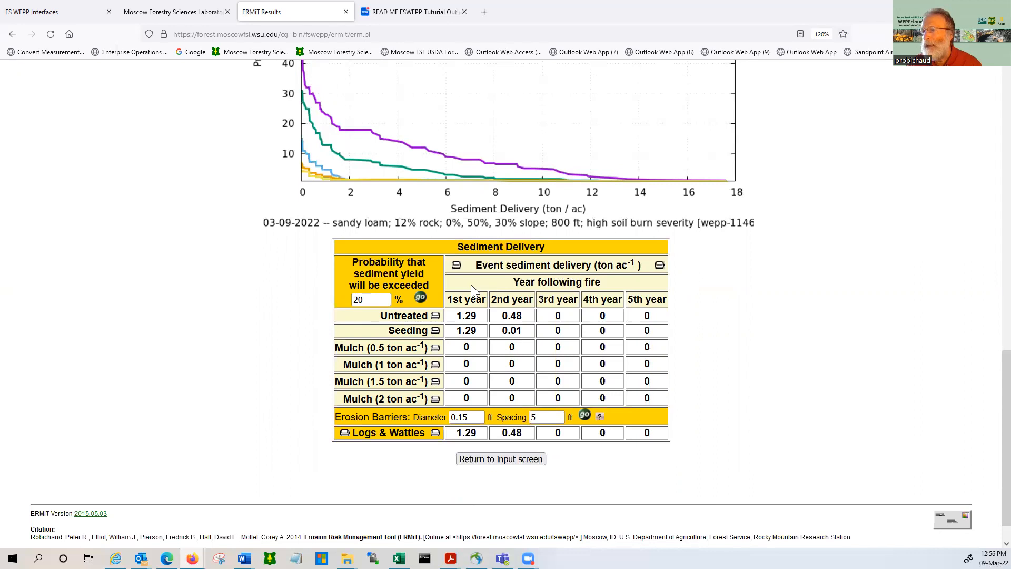
Step: Review the detailed probability table, the event sediment delivery table and the Untreated probability table, closing each one
left_click(454, 265)
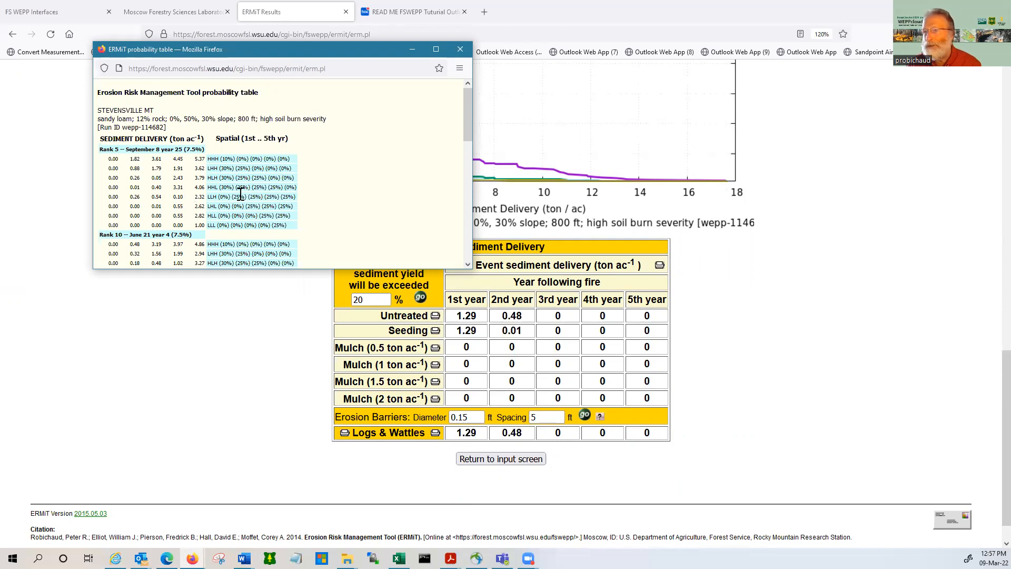
left_click(460, 49)
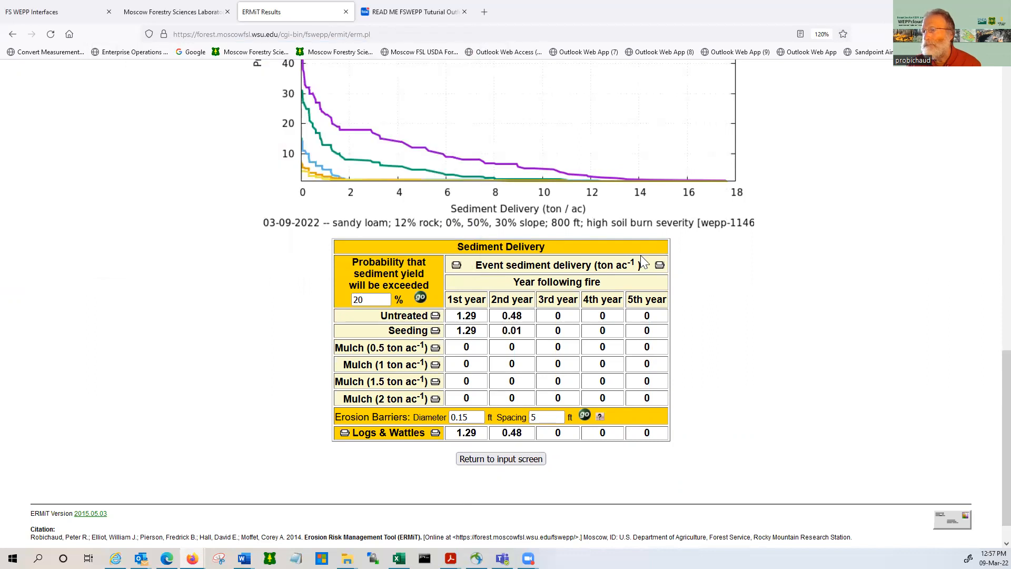
left_click(658, 266)
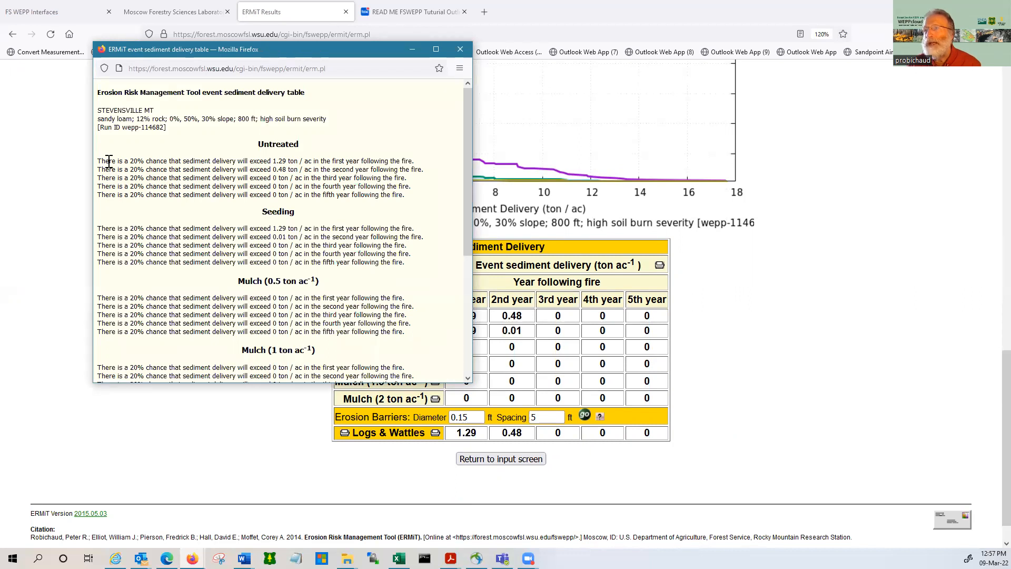
left_click(460, 51)
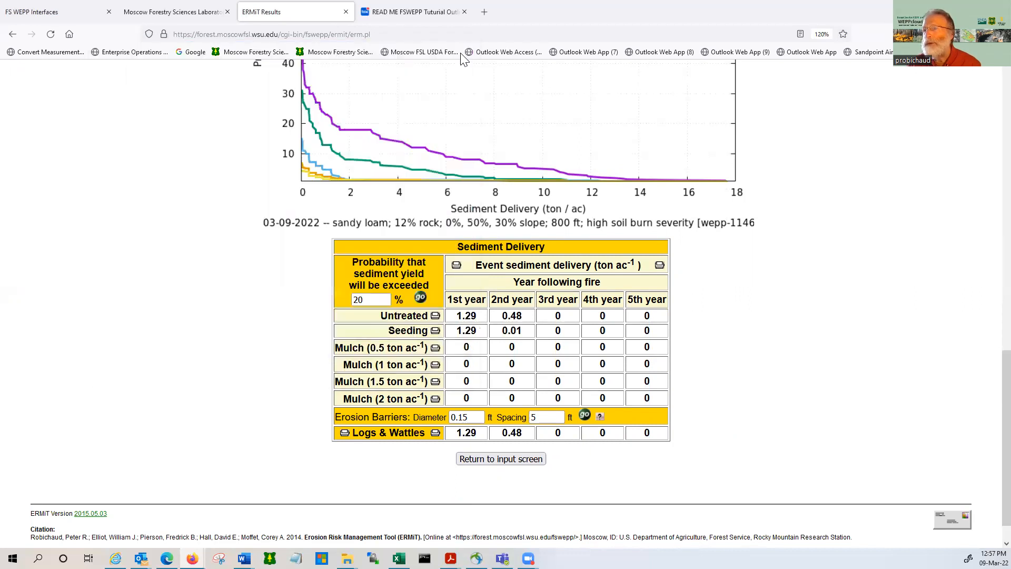
left_click(437, 318)
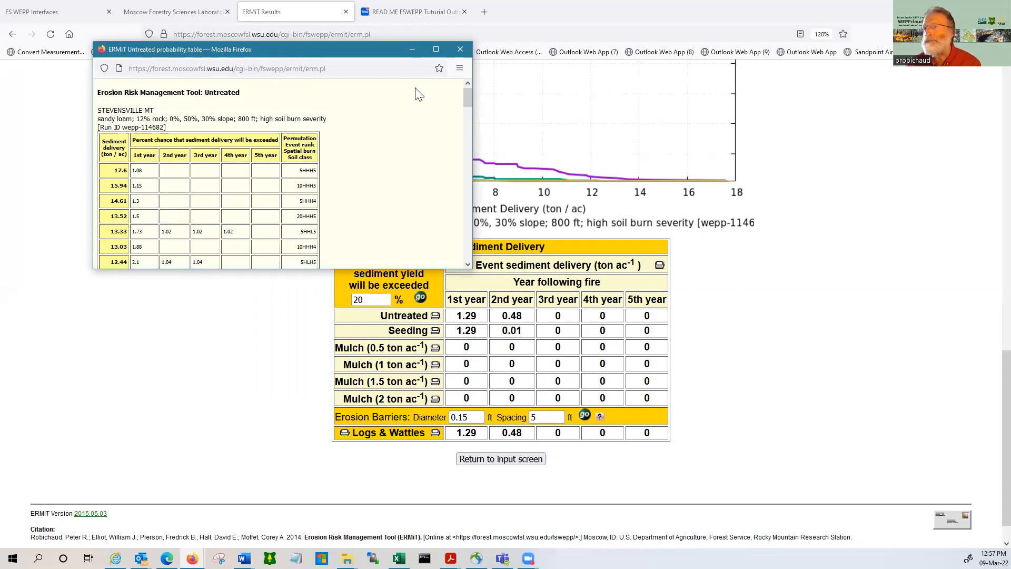
left_click(456, 50)
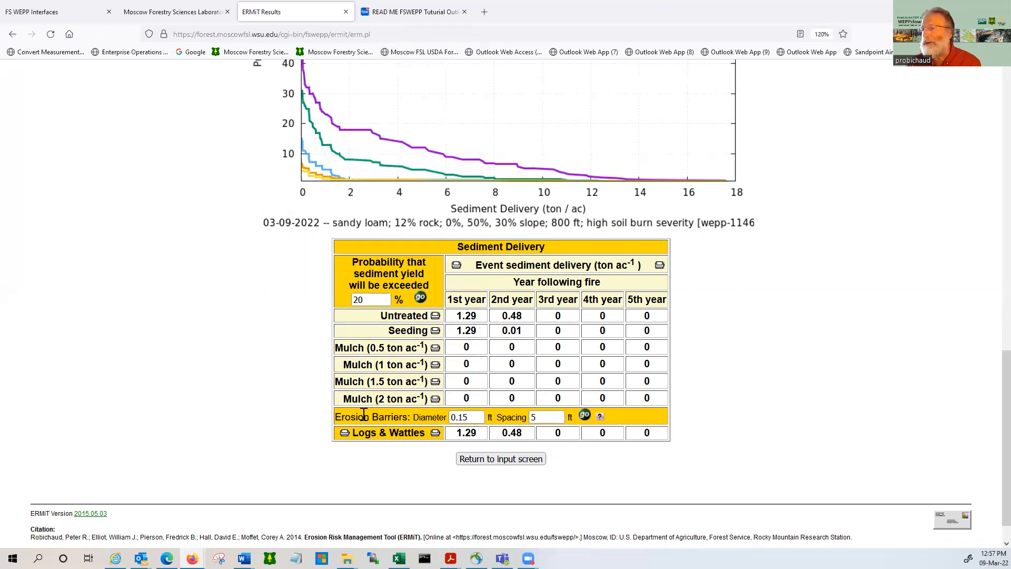
Step: Calculate sediment delivery for erosion barriers of 0.5 ft diameter at 50 ft spacing, and return to the input screen
left_click(471, 417)
left_click(548, 417)
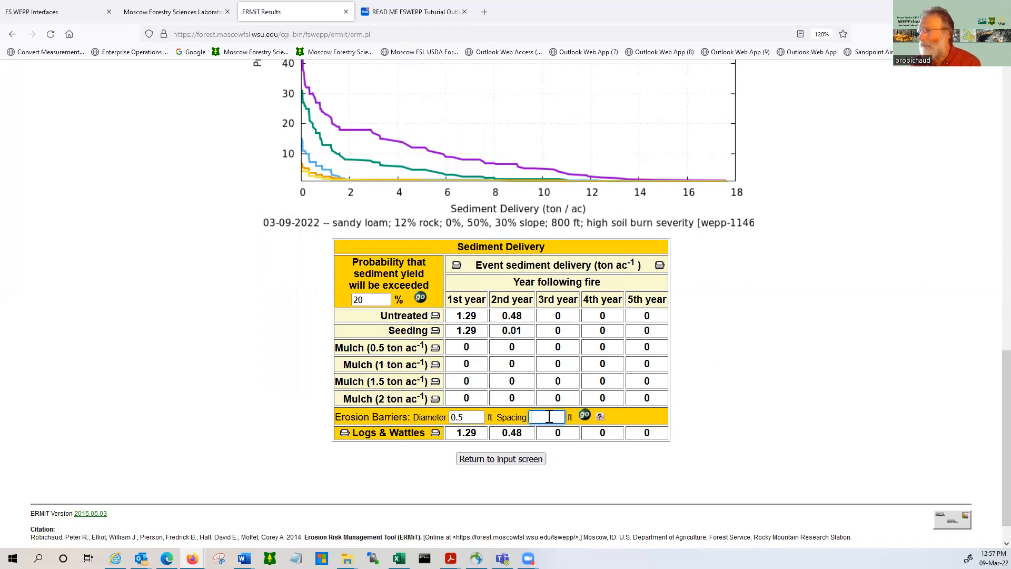
type("0")
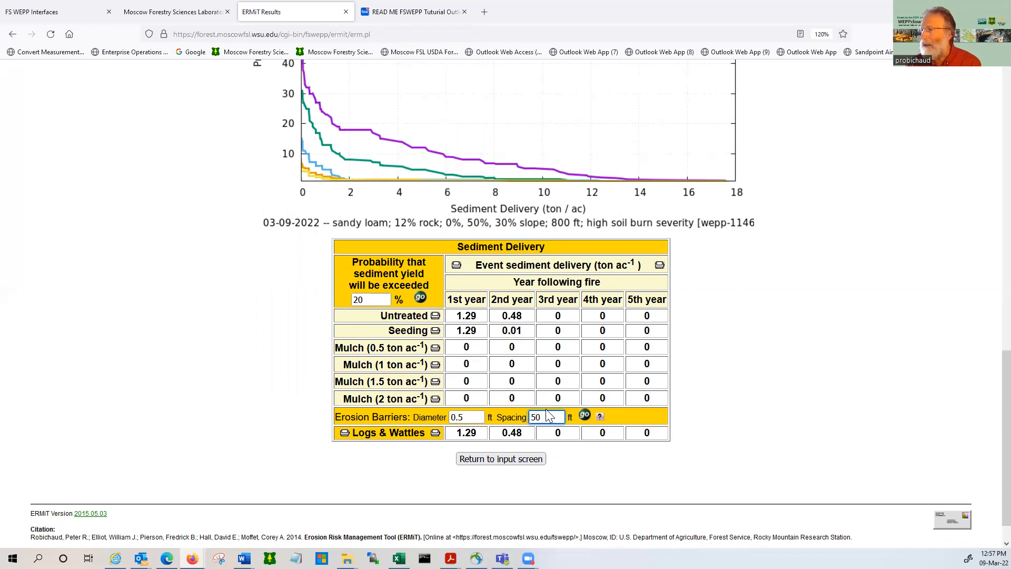
left_click(585, 414)
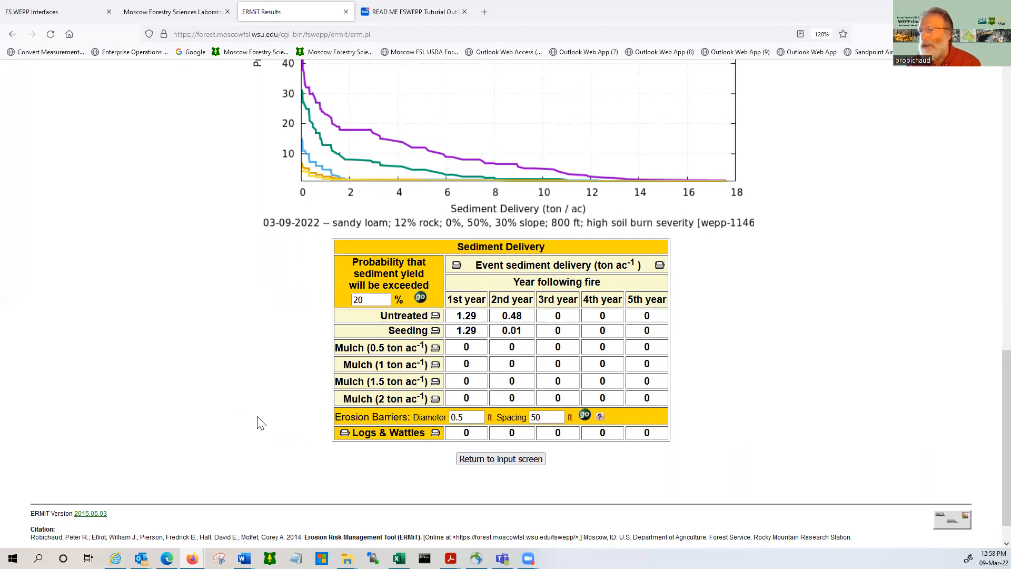
left_click(520, 462)
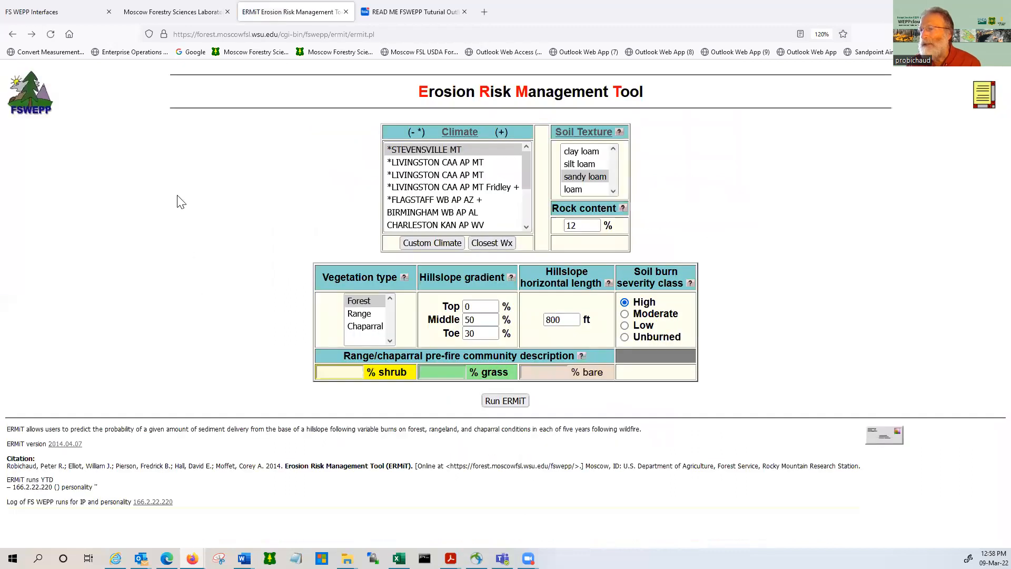